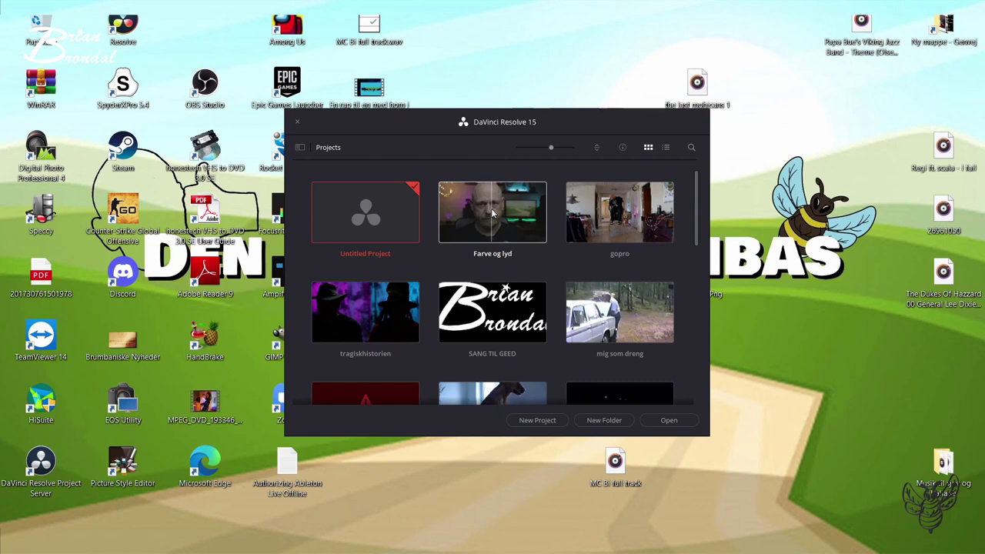
Step: Open the 'Farve og lyd' project from the Project Manager
double_click(492, 214)
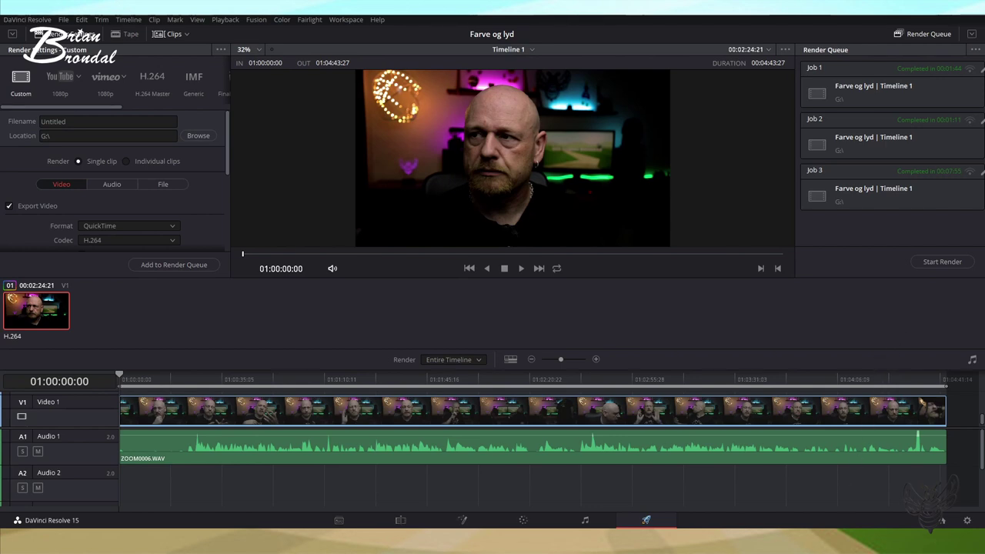
Step: Switch to the Edit page and select the MVI_7462.MP4 clip on Timeline 1
left_click(402, 521)
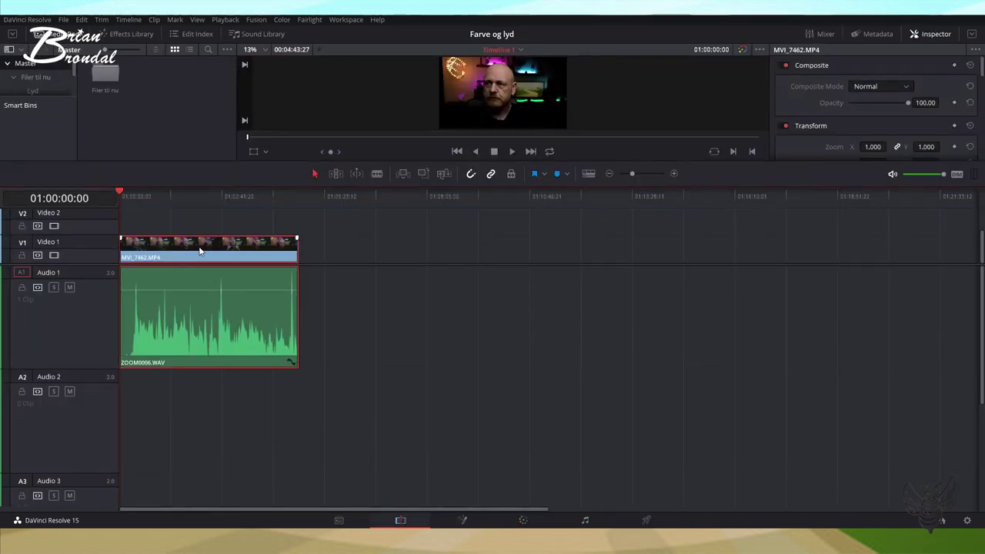
left_click(202, 256)
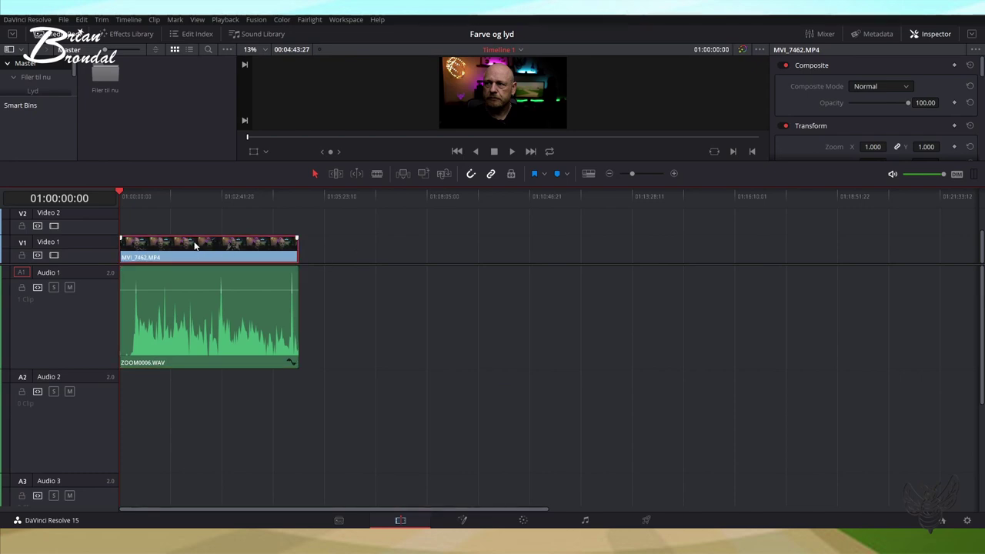
Step: Paste a second MVI_7462.MP4 copy later on Video 1 and open it on the Color page
left_click(342, 200)
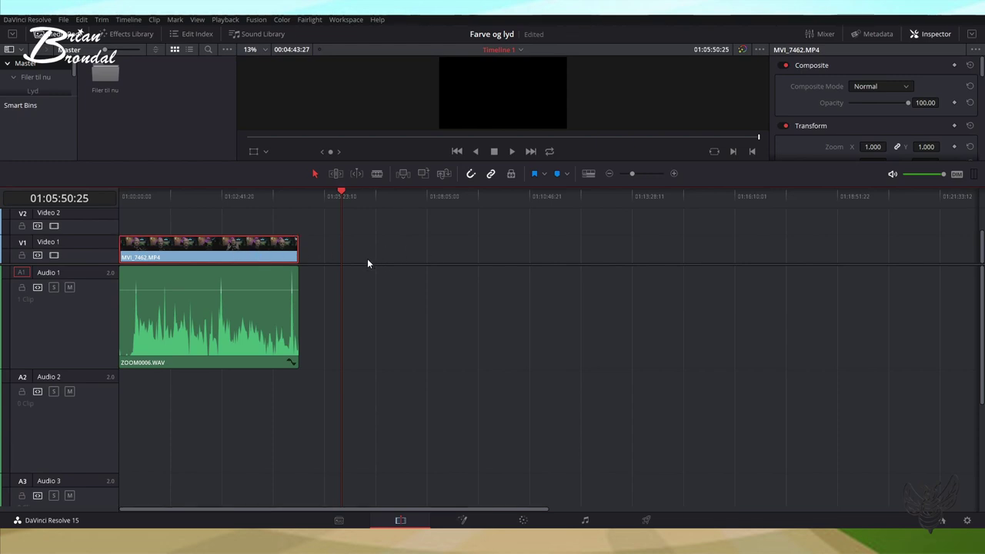
key("F10")
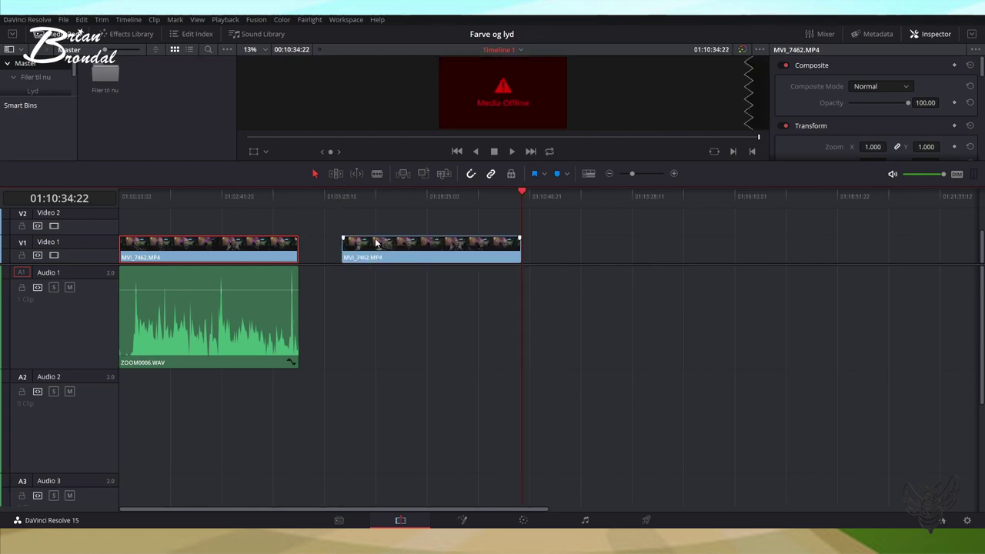
left_click(376, 246)
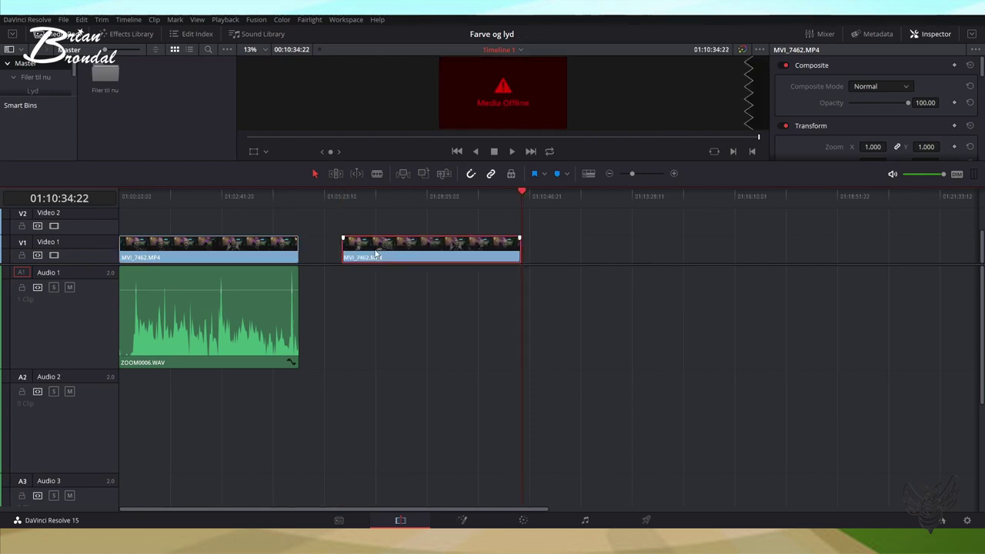
left_click(440, 198)
left_click(523, 521)
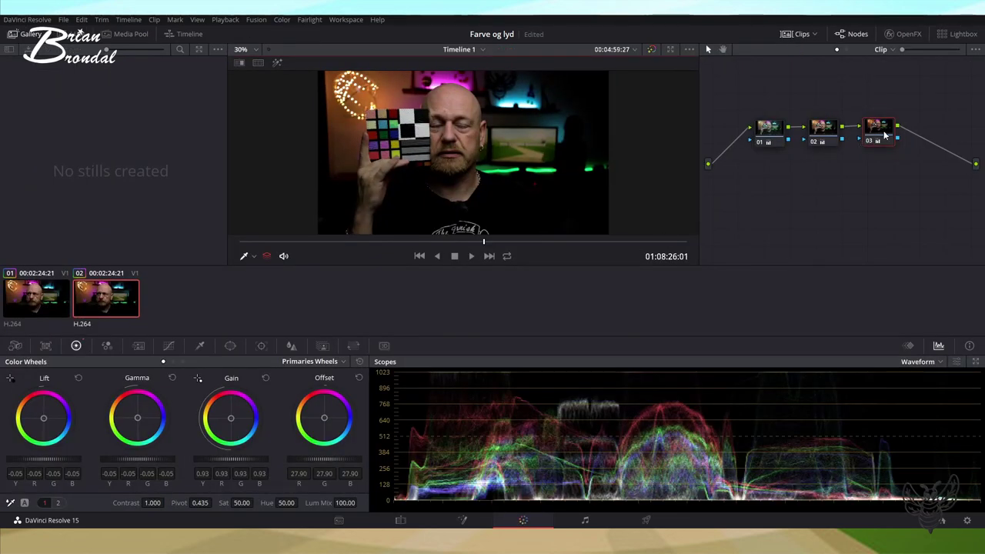
Step: Reset the copy's grade to a single neutral node 01, then return to the Edit page
key("shift+Home")
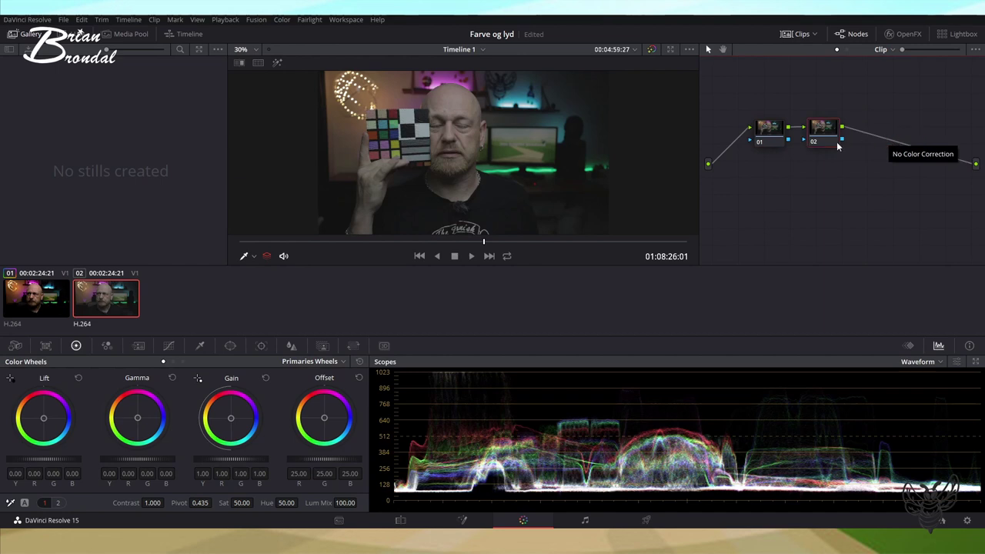
key("Delete")
key("Delete")
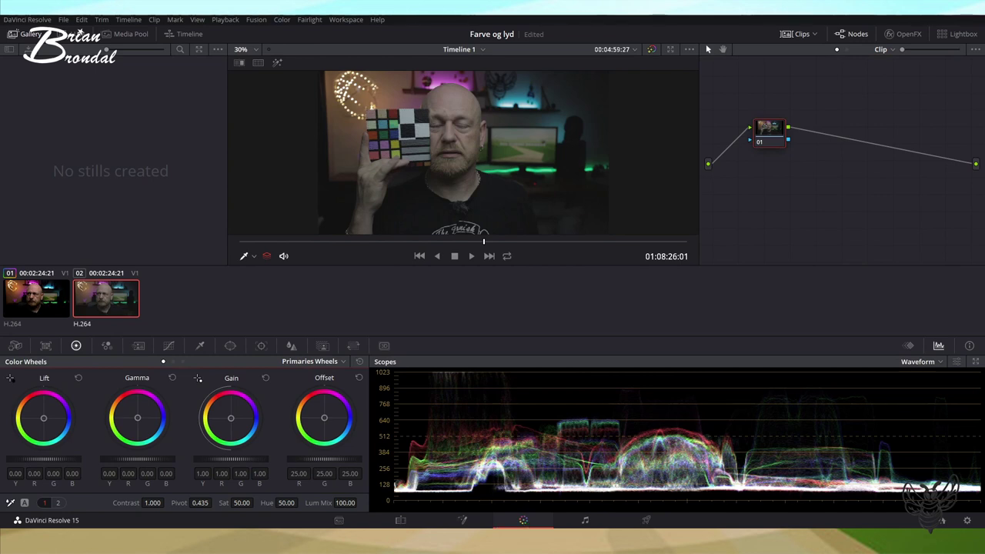
left_click(401, 521)
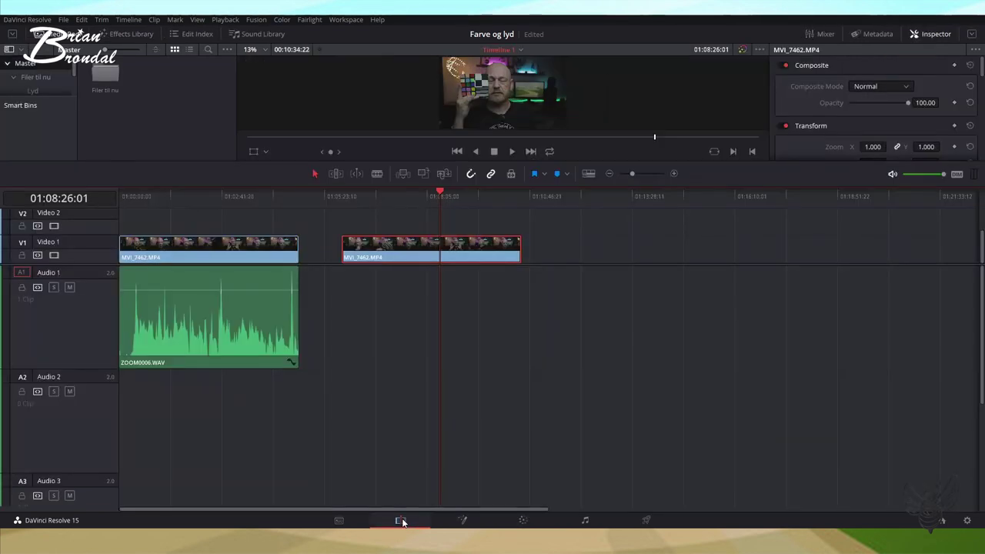
Step: Move the ungraded copy onto Video 2 at the timeline start and trim it to the playhead
mouse_move(418, 252)
left_mouse_down()
mouse_move(222, 229)
mouse_move(151, 250)
left_mouse_up()
left_click(203, 198)
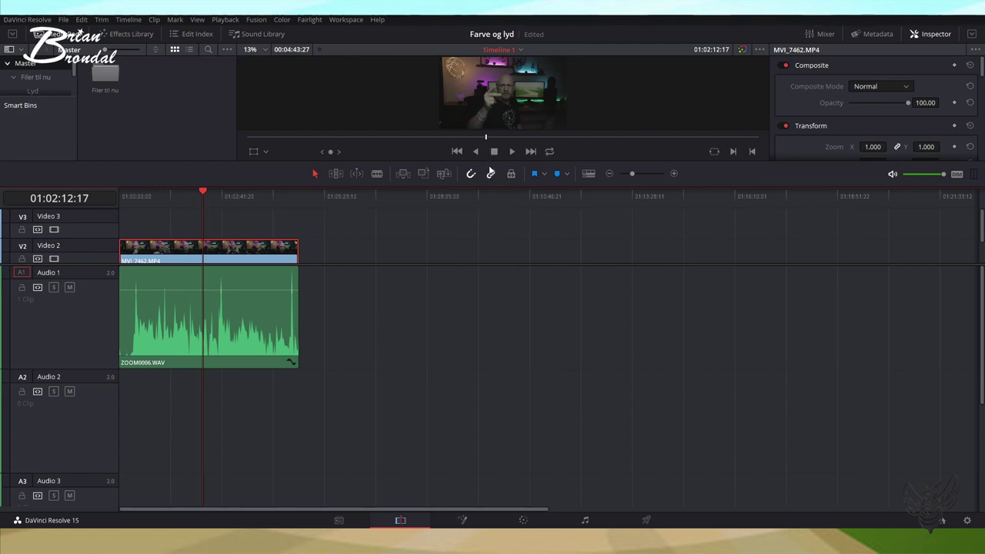
left_click_drag(493, 160, 470, 314)
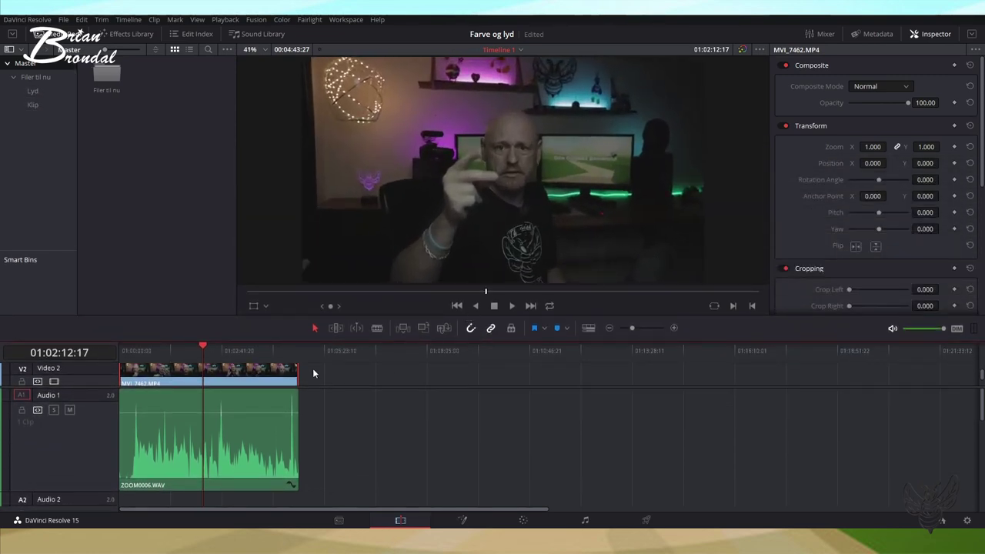
left_click_drag(125, 372, 205, 369)
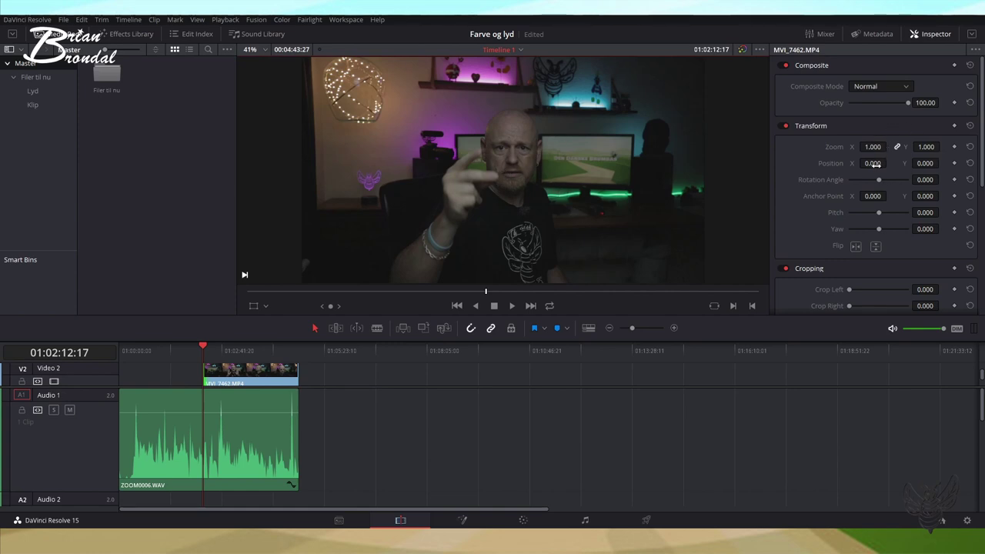
Step: Test Position and Anchor Point on the Video 2 clip, then set Crop Right to 951.700
key("ctrl+z")
key("ctrl+z")
key("ctrl+z")
key("ctrl+z")
left_click(240, 382)
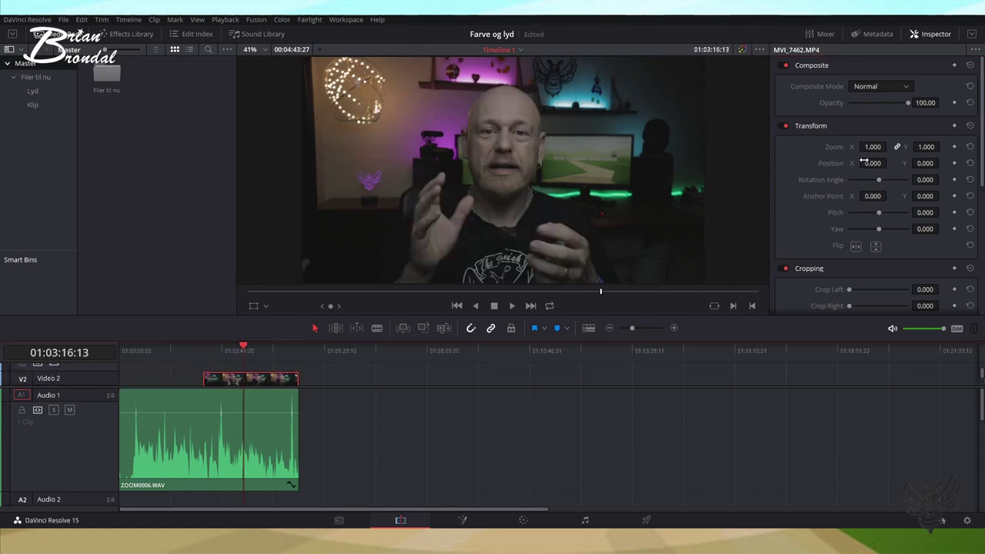
left_click_drag(865, 163, 890, 163)
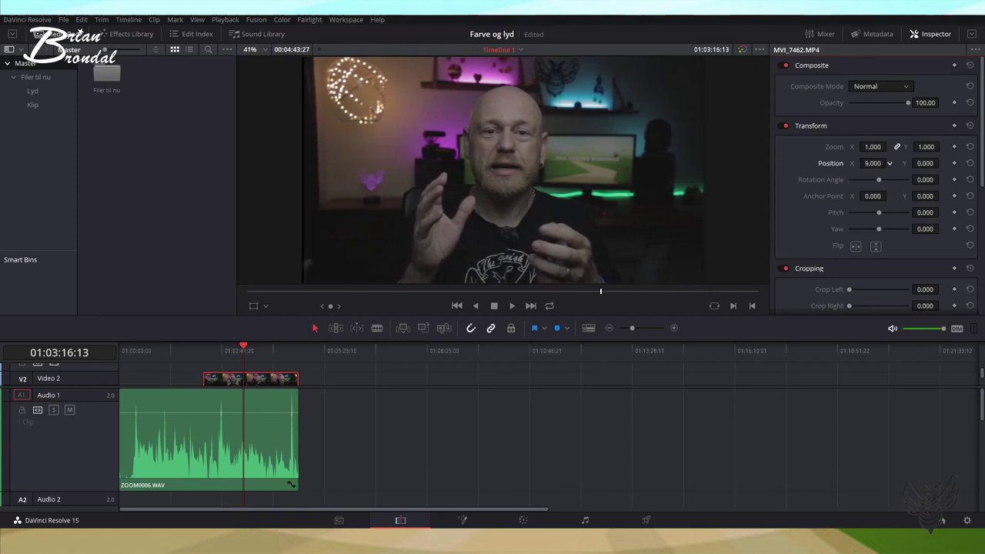
left_click_drag(890, 163, 885, 164)
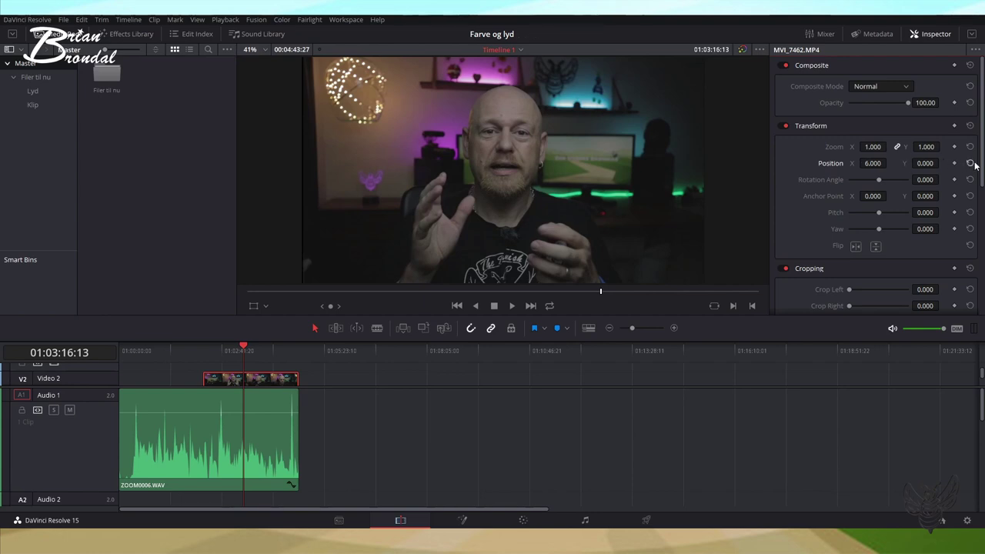
left_click_drag(870, 196, 890, 196)
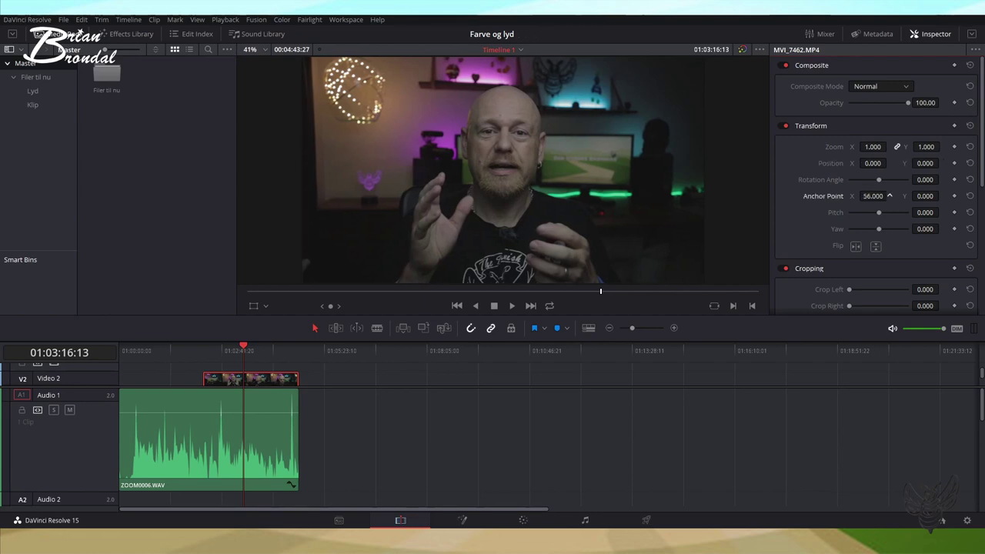
scroll(889, 195, "down", 3)
left_click_drag(850, 183, 877, 185)
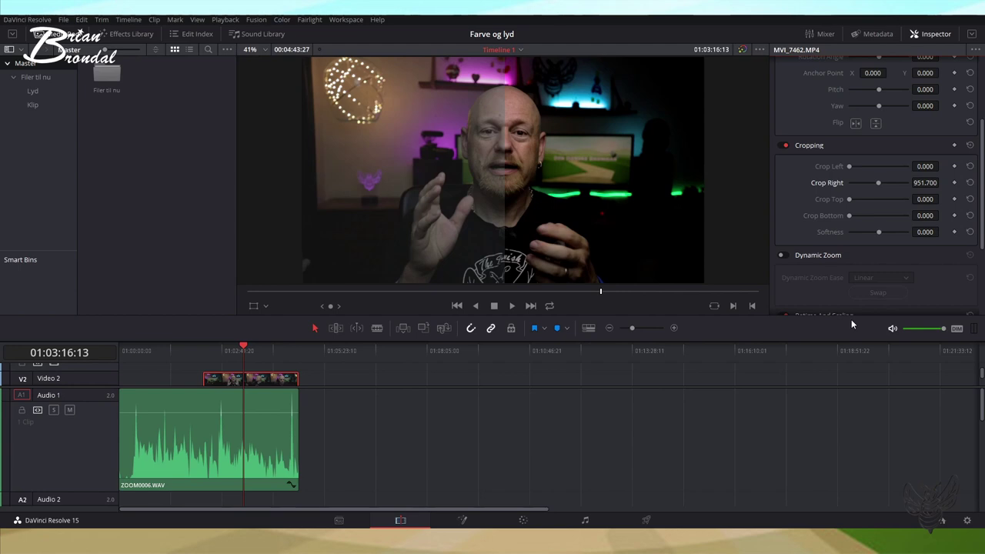
Step: Reset Crop Right to 0, try top and bottom crops, then set Crop Left to 968.300
double_click(880, 182)
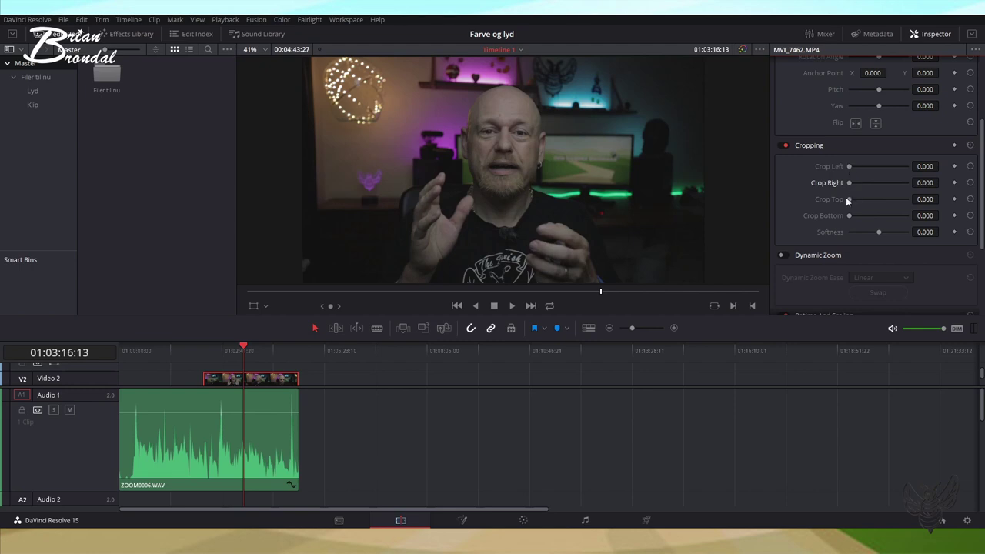
mouse_move(849, 200)
left_mouse_down()
mouse_move(874, 200)
mouse_move(864, 199)
left_mouse_up()
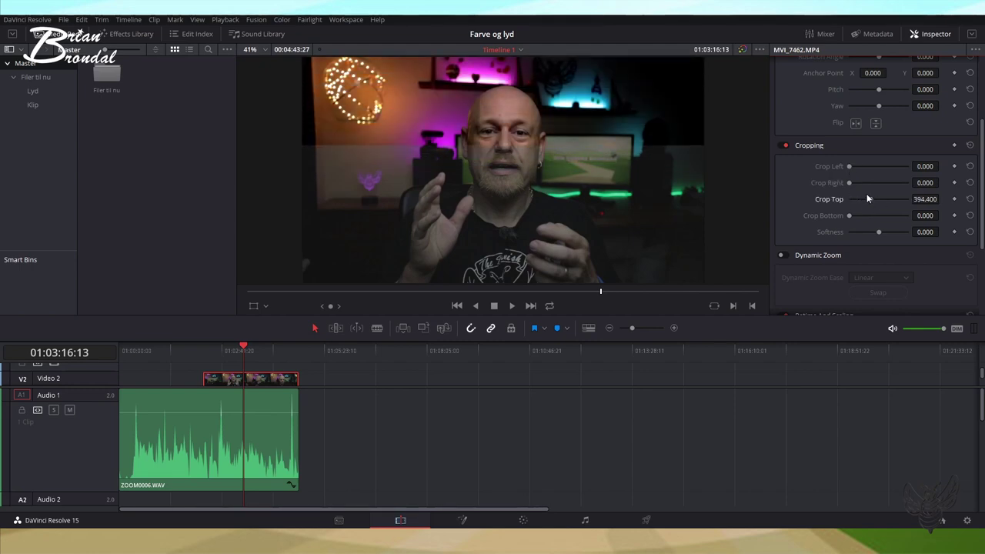
mouse_move(863, 195)
left_mouse_down()
mouse_move(887, 200)
mouse_move(873, 198)
mouse_move(867, 182)
mouse_move(877, 183)
left_mouse_up()
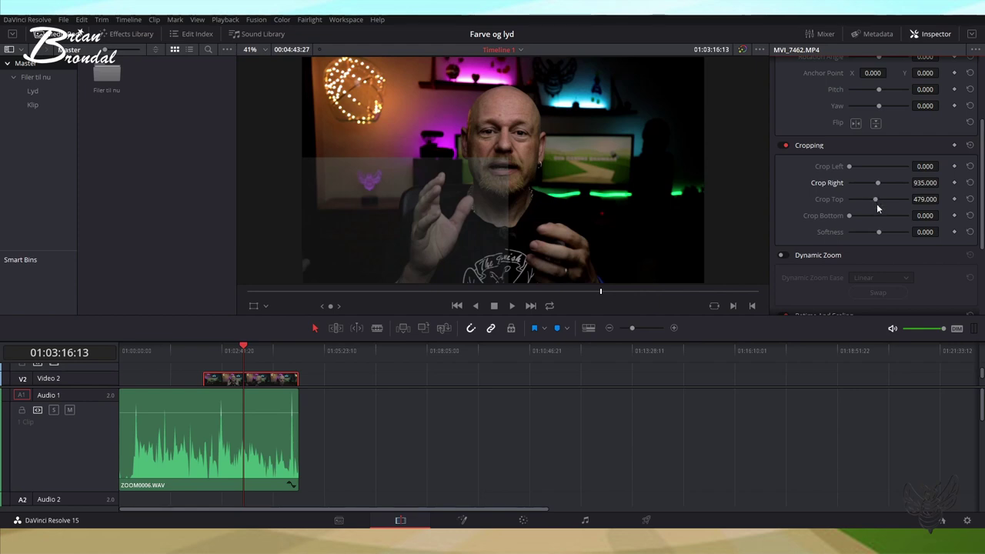
left_click_drag(875, 202, 818, 202)
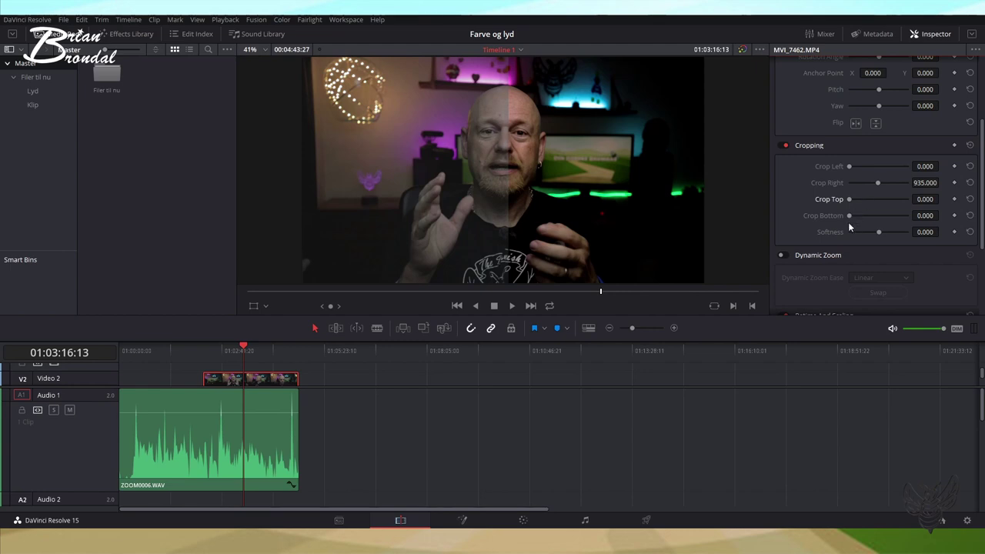
mouse_move(849, 216)
left_mouse_down()
mouse_move(909, 214)
mouse_move(849, 216)
left_mouse_up()
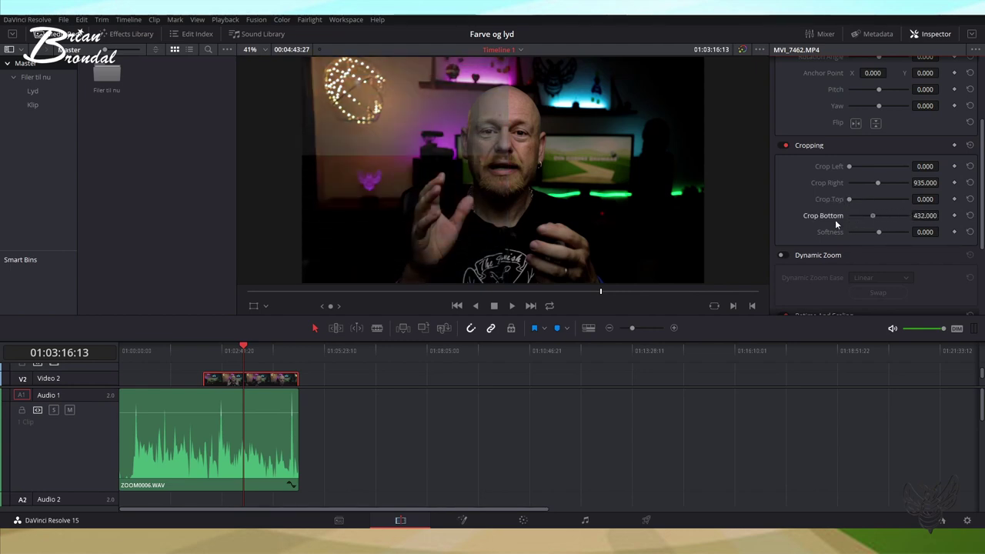
mouse_move(882, 184)
left_mouse_down()
mouse_move(835, 191)
mouse_move(878, 167)
left_mouse_up()
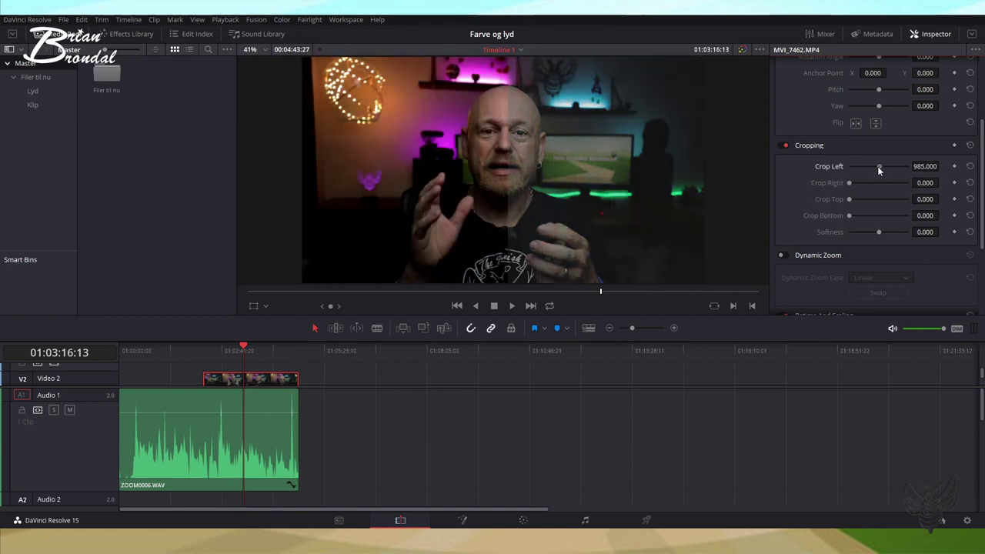
left_click_drag(878, 166, 879, 166)
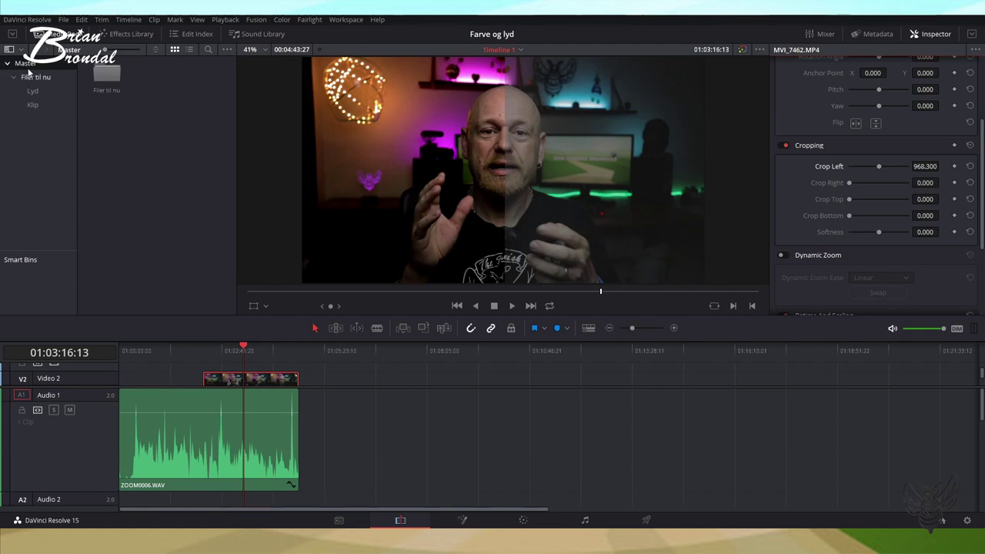
Step: Import Brian brumbas overlay.png from Seagate drive > yt > Brumbas Logo og tilhør into the Master bin
left_click(340, 521)
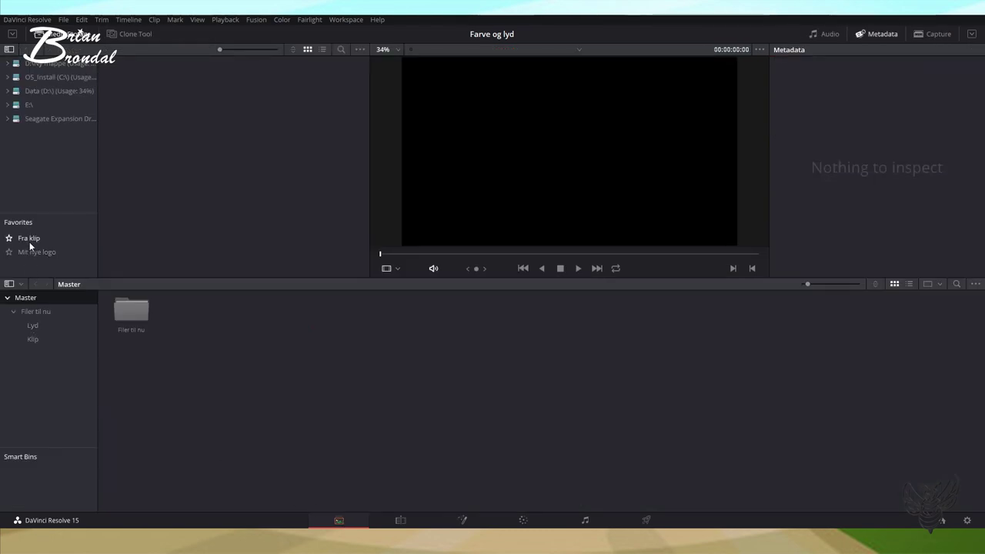
left_click(33, 253)
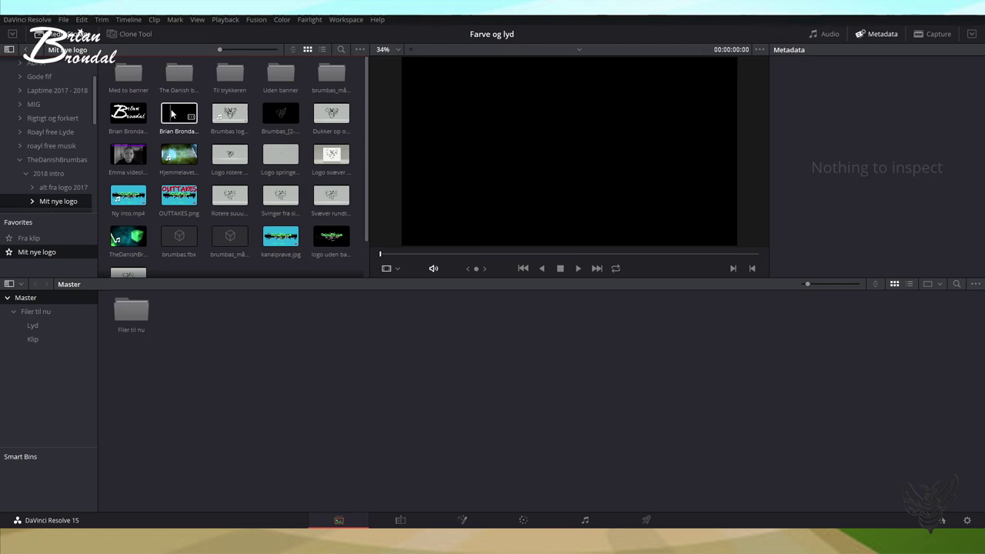
scroll(38, 204, "down", 3)
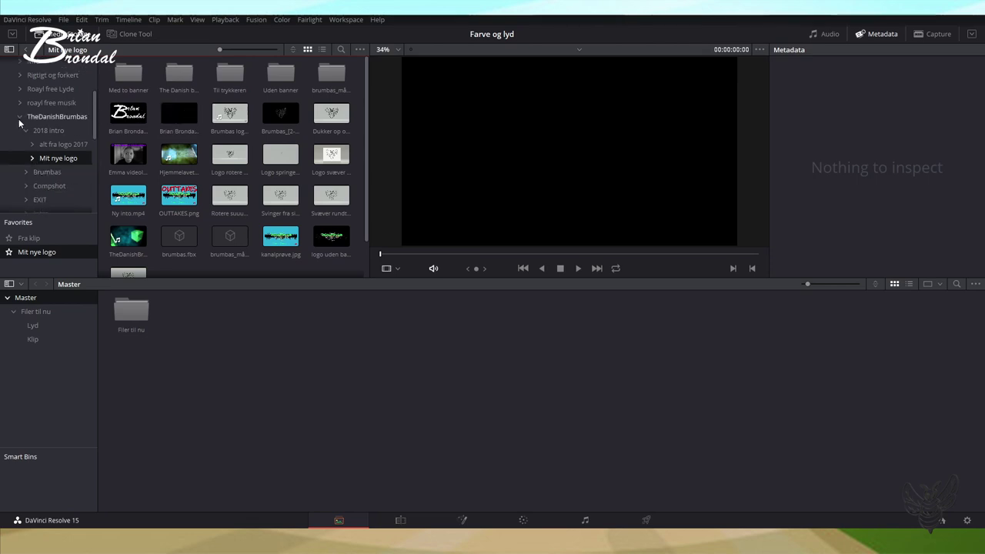
scroll(32, 185, "down", 3)
scroll(31, 192, "down", 3)
scroll(31, 204, "down", 3)
left_click(25, 195)
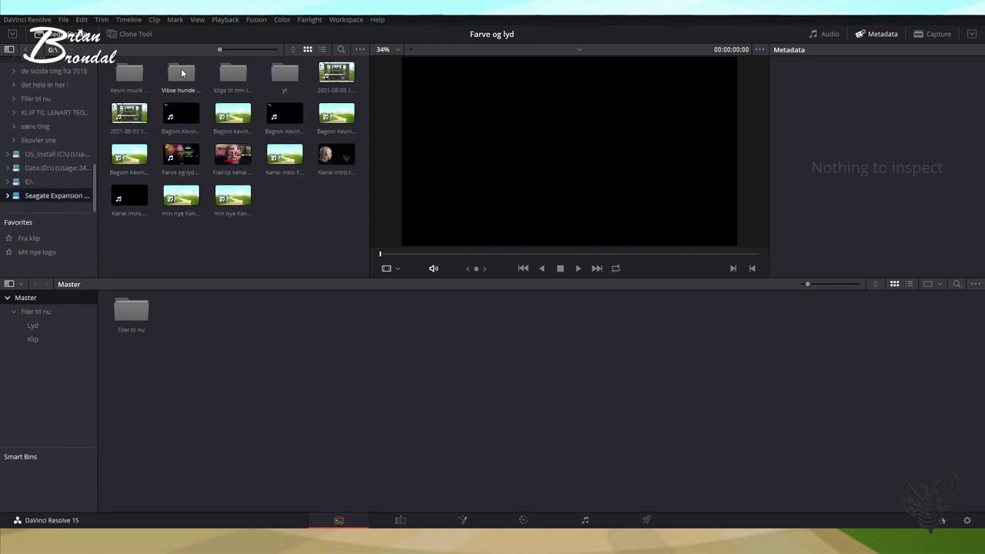
double_click(285, 73)
double_click(131, 74)
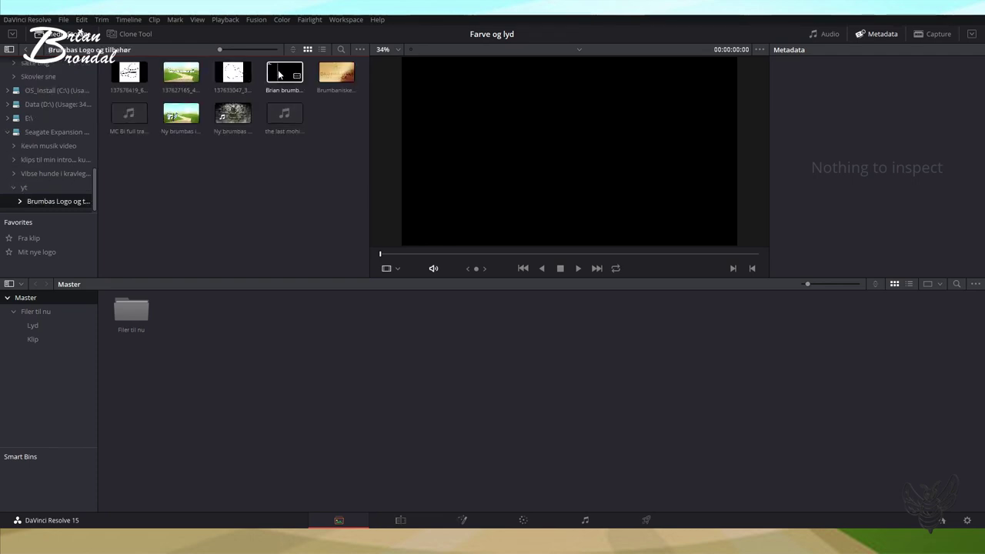
left_click_drag(278, 74, 211, 369)
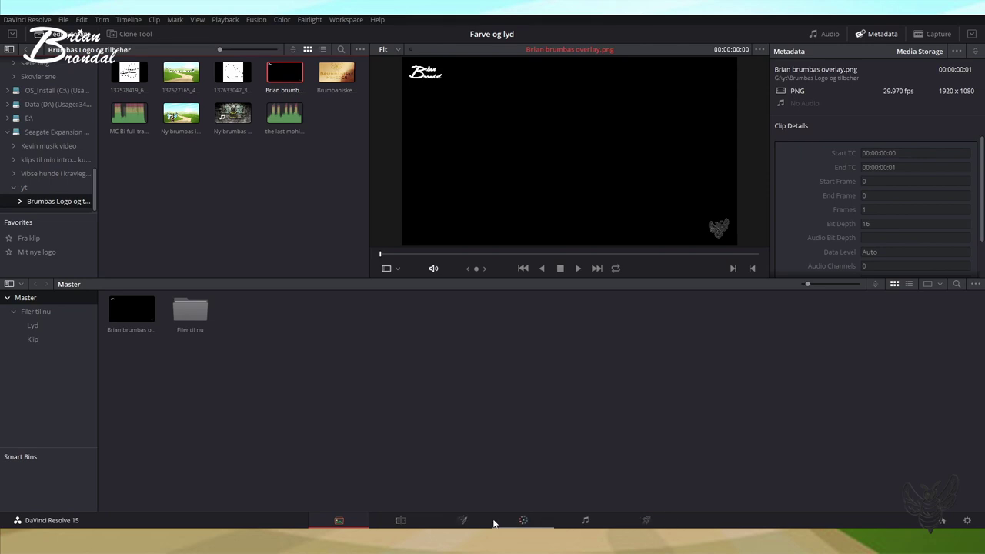
left_click(402, 520)
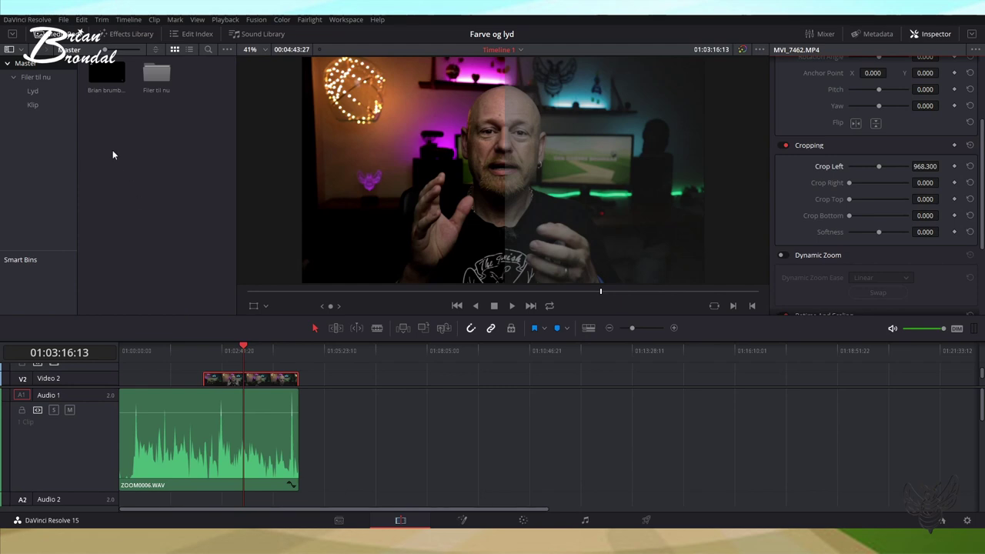
Step: Place Brian brumbas overlay.png on Video 3 above the clips, aligned to the playhead
left_click_drag(104, 69, 241, 375)
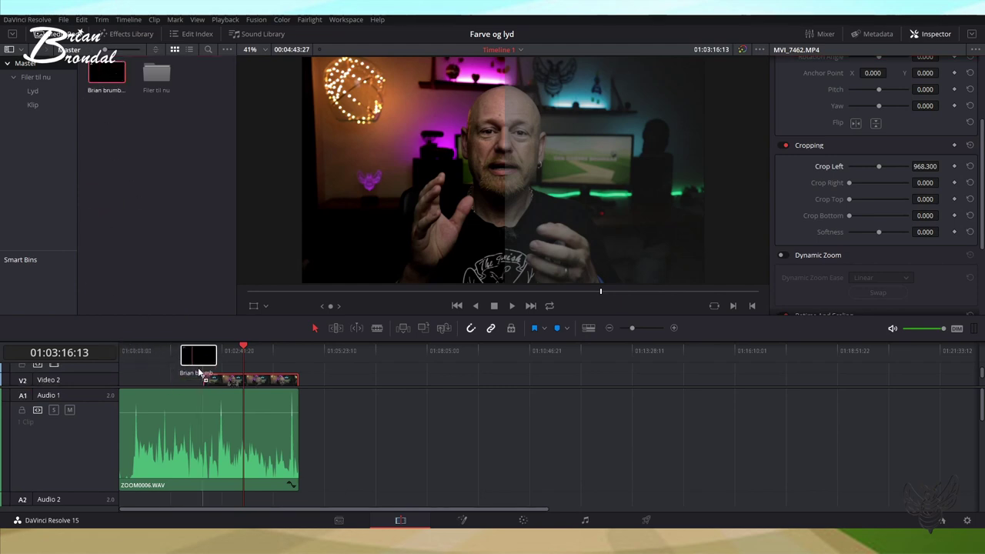
left_click_drag(241, 375, 235, 375)
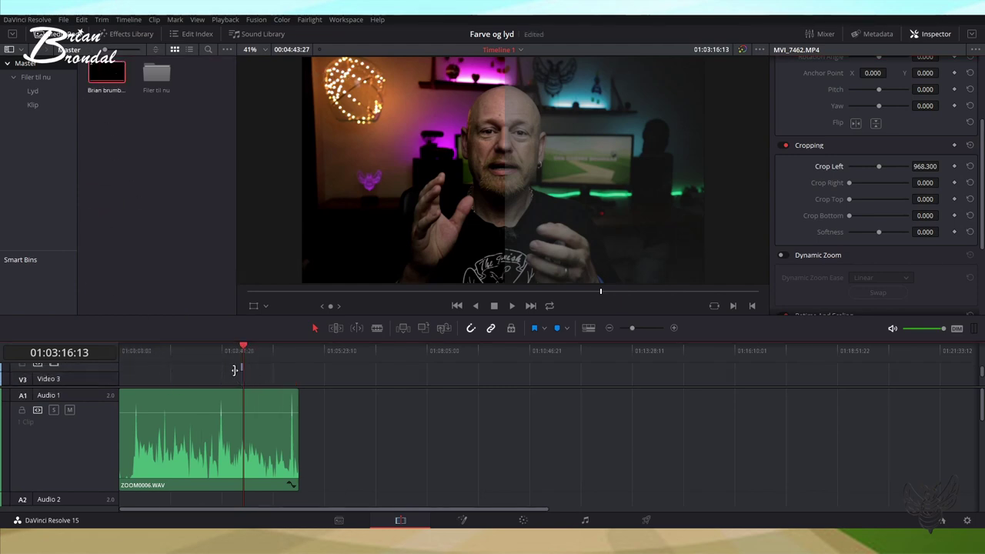
left_click_drag(244, 373, 259, 375)
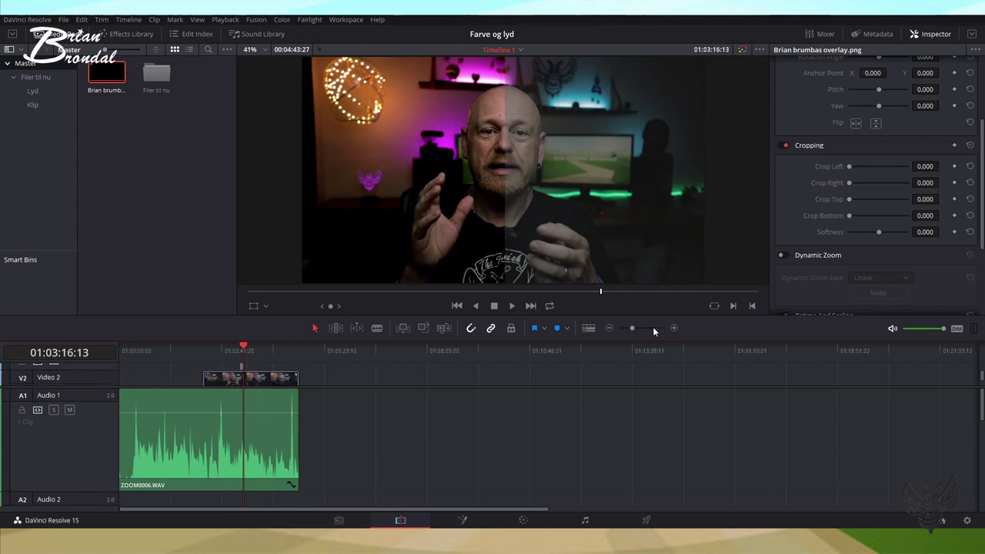
left_click_drag(631, 328, 648, 327)
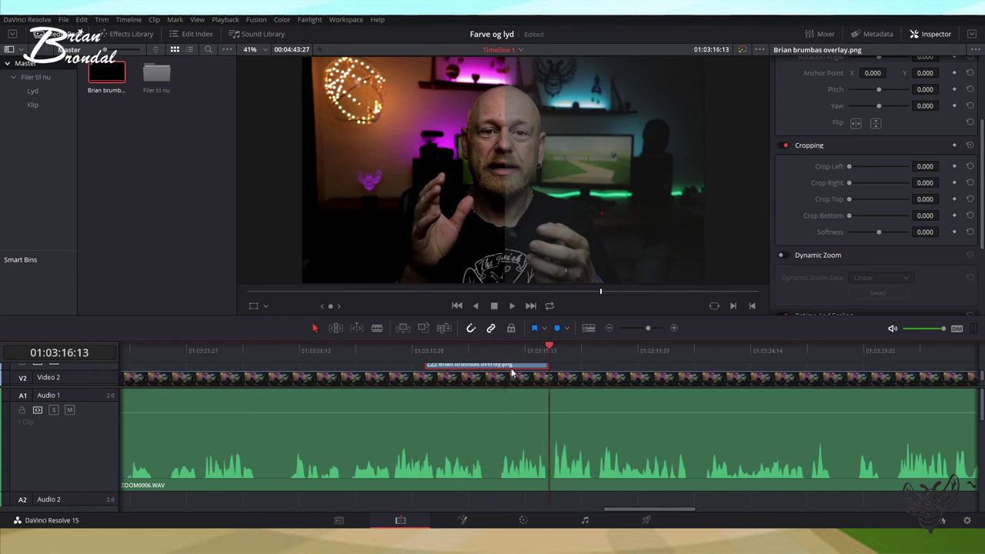
left_click_drag(516, 367, 576, 371)
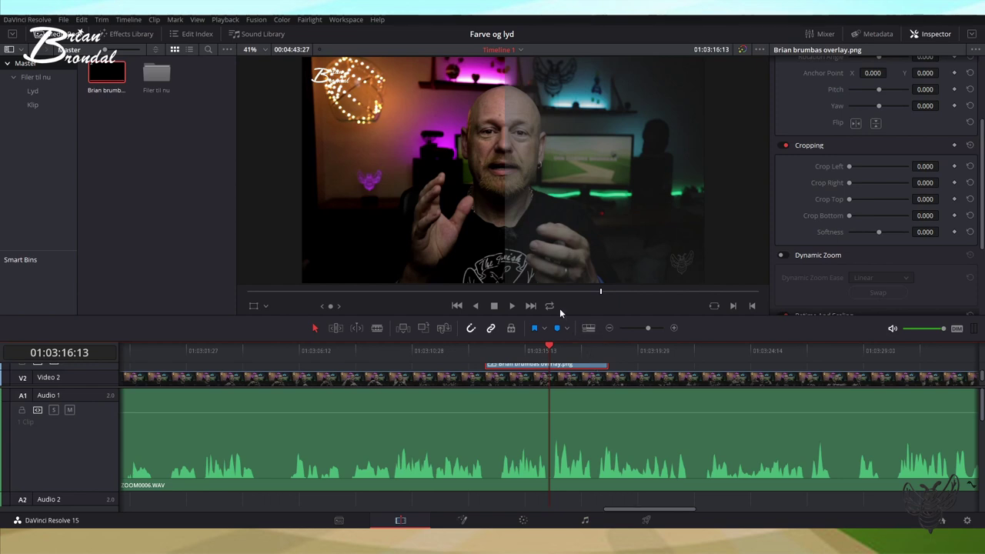
Step: Enlarge the timeline to show all video tracks and open the Effects Library
left_click_drag(536, 317, 532, 222)
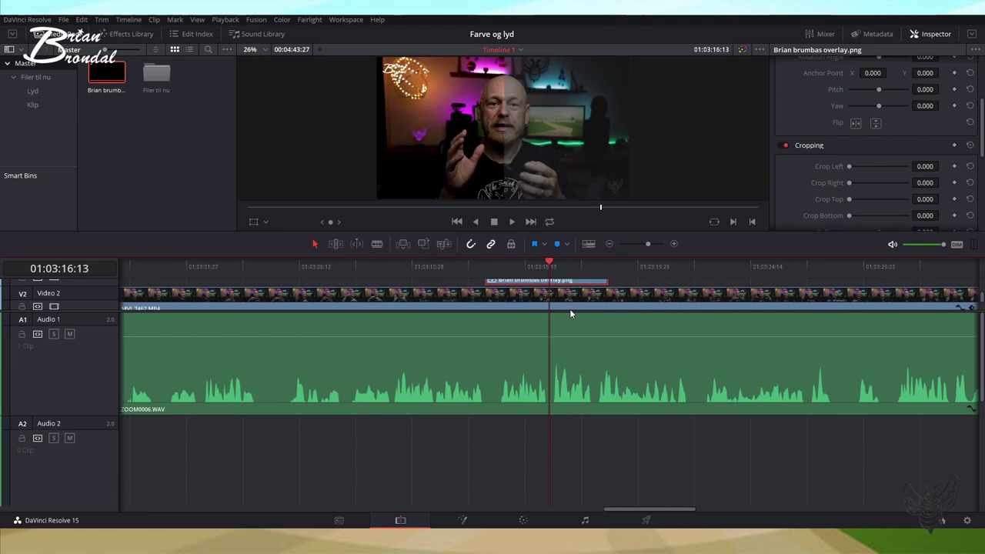
left_click_drag(569, 312, 568, 466)
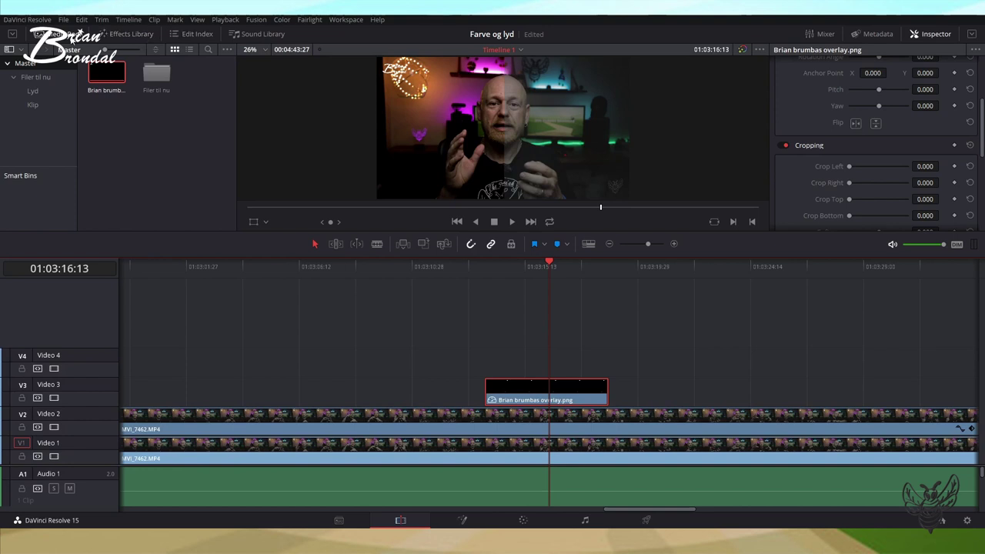
left_click(132, 34)
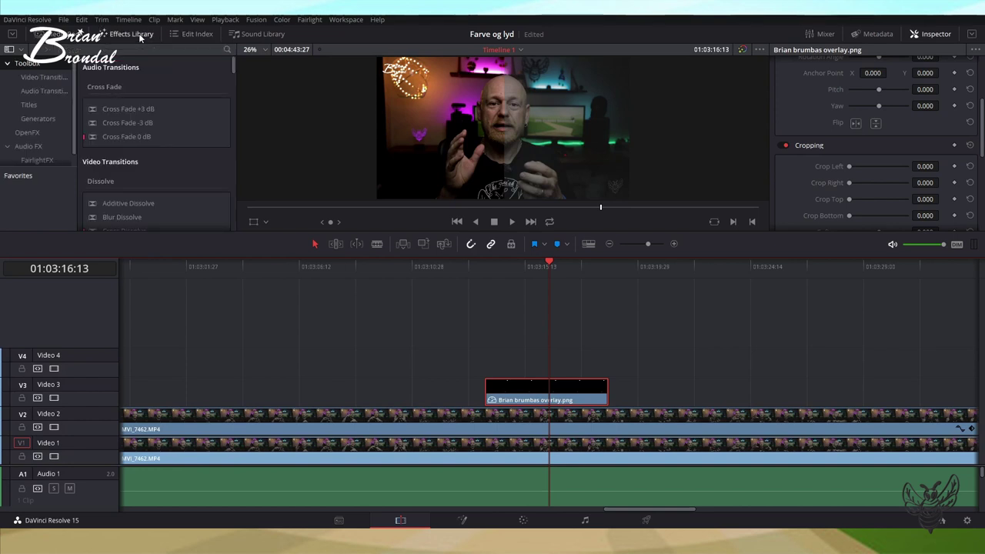
Step: Add two Text titles from Titles onto Video 5 and Video 4 at the playhead
left_click(35, 105)
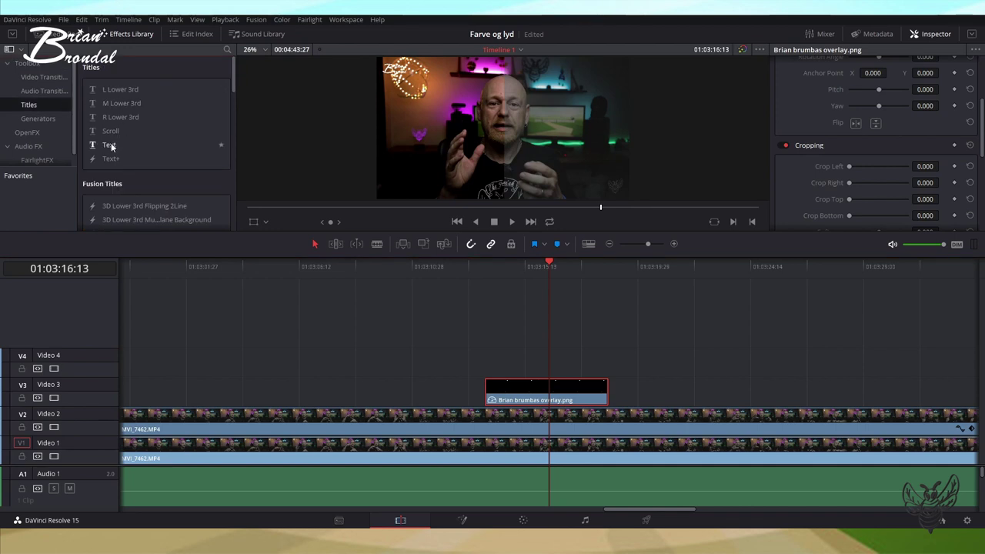
mouse_move(111, 148)
left_mouse_down()
mouse_move(478, 324)
mouse_move(482, 356)
left_mouse_up()
left_click(567, 354)
mouse_move(608, 355)
left_mouse_down()
mouse_move(614, 363)
mouse_move(538, 344)
mouse_move(556, 363)
left_mouse_up()
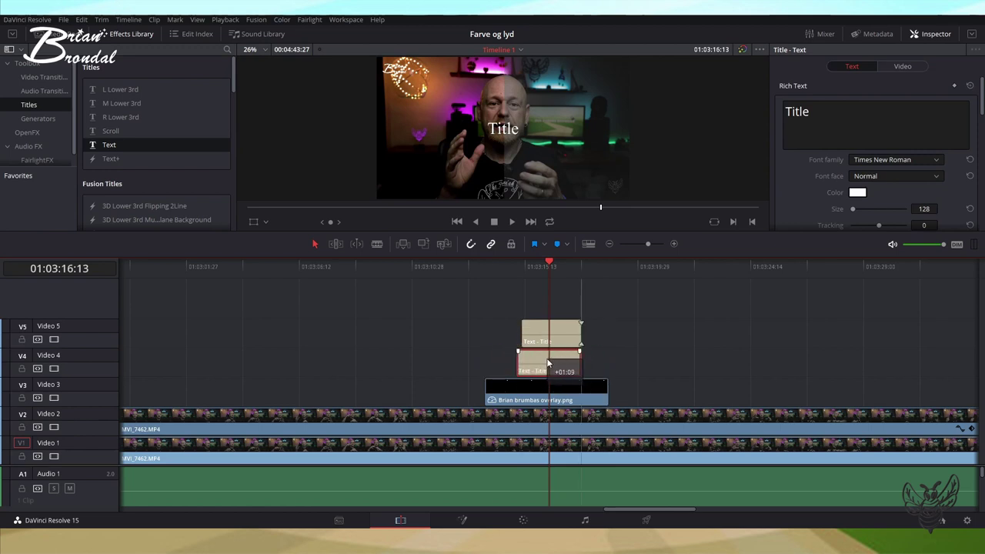
left_click_drag(556, 363, 554, 362)
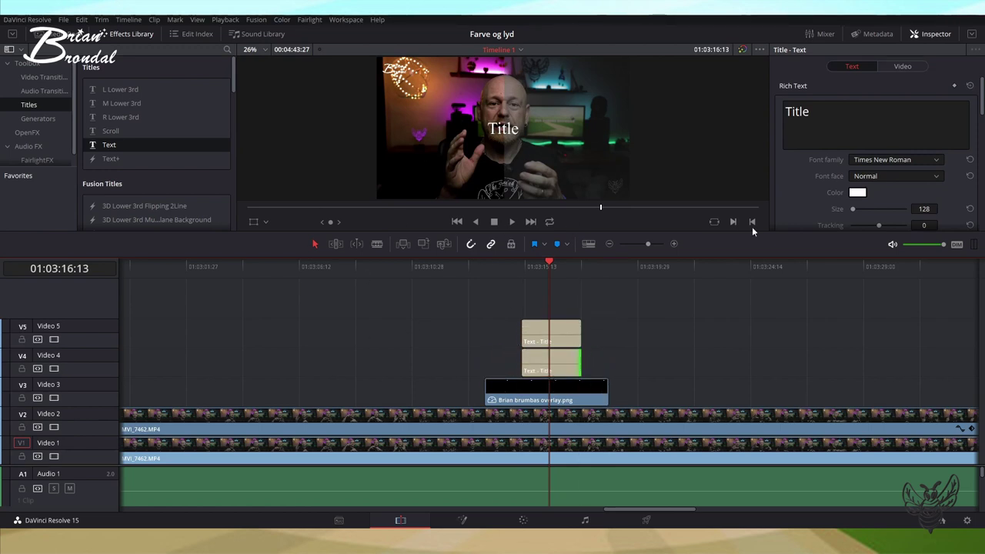
left_click(539, 360)
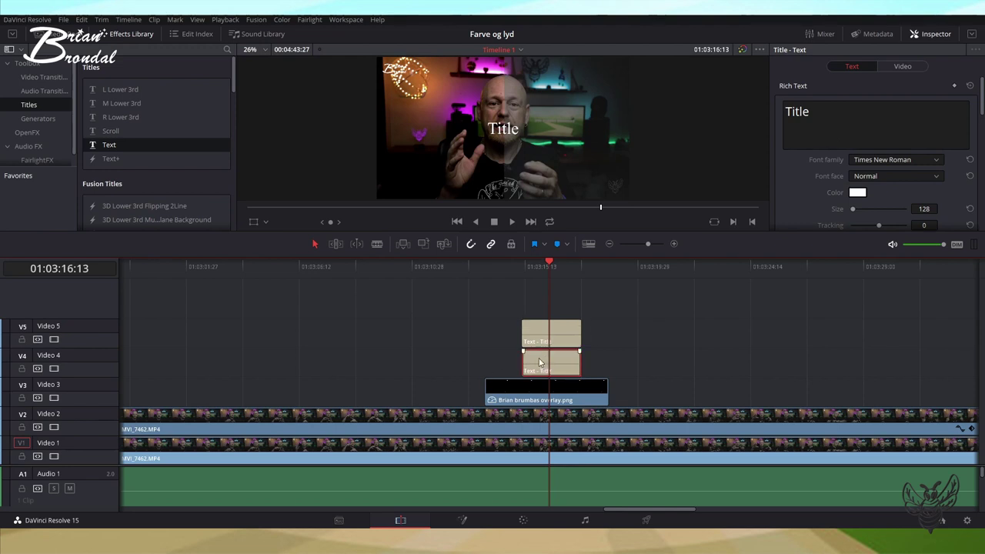
Step: Change the Video 4 title to 'Farvet', size 345, and move it left of centre
triple_click(821, 113)
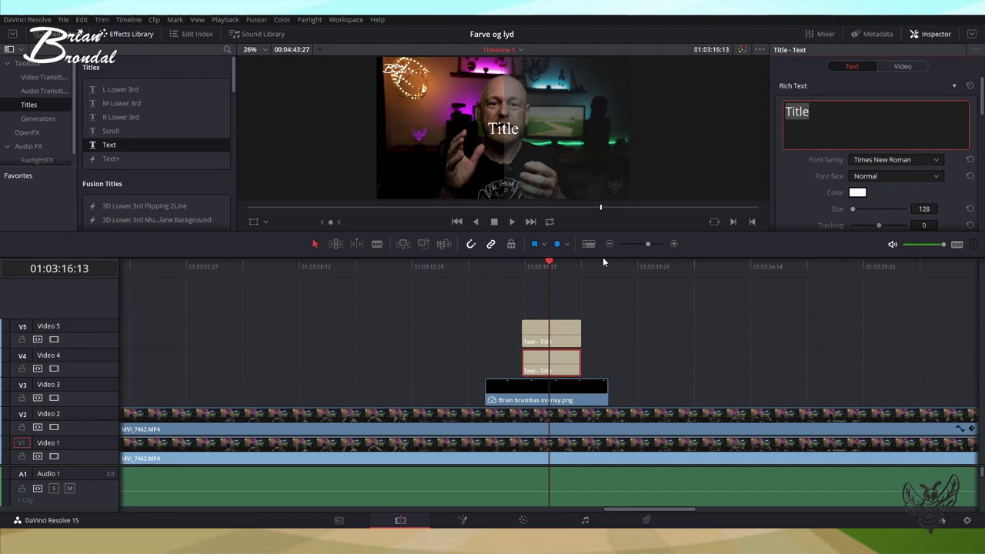
left_click(973, 35)
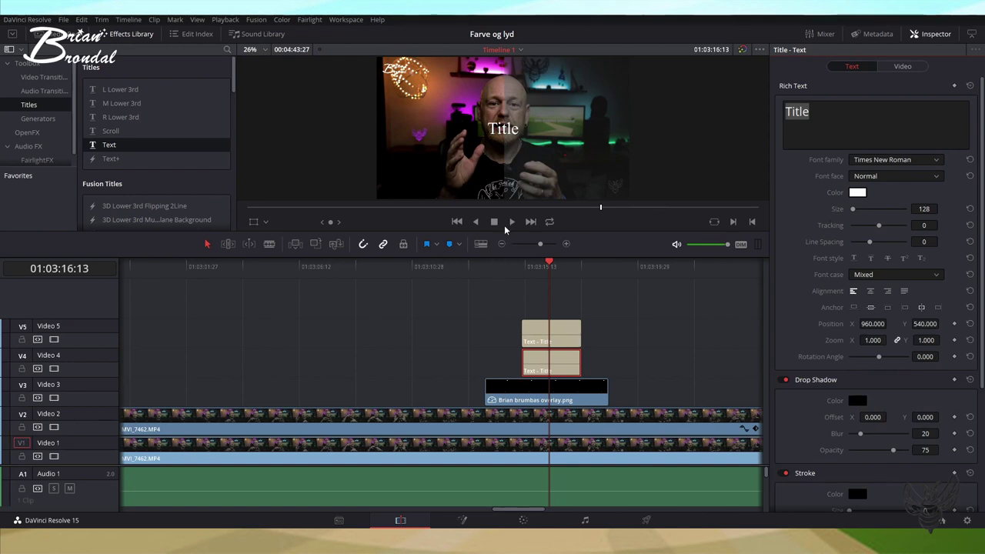
left_click_drag(502, 230, 507, 289)
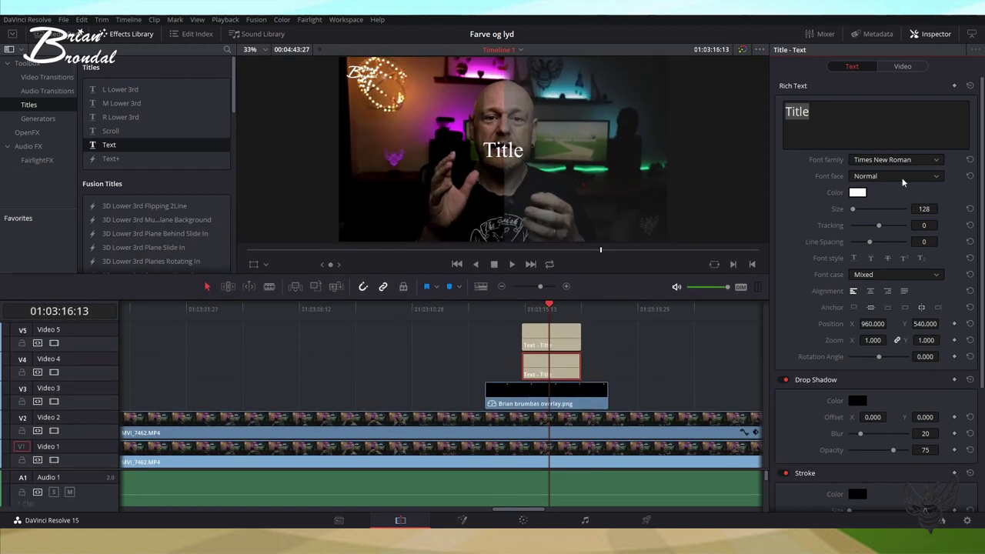
left_click(809, 115)
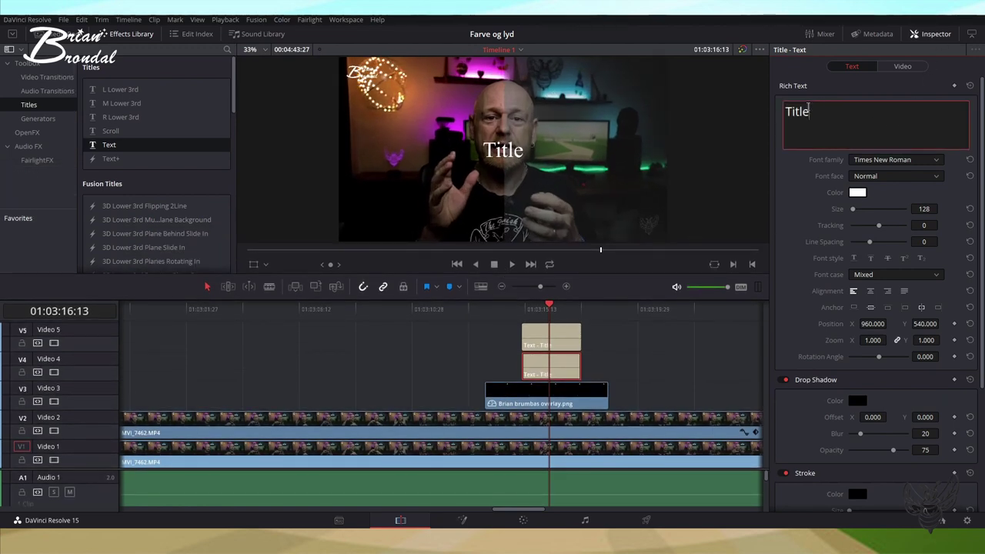
type("Farvet")
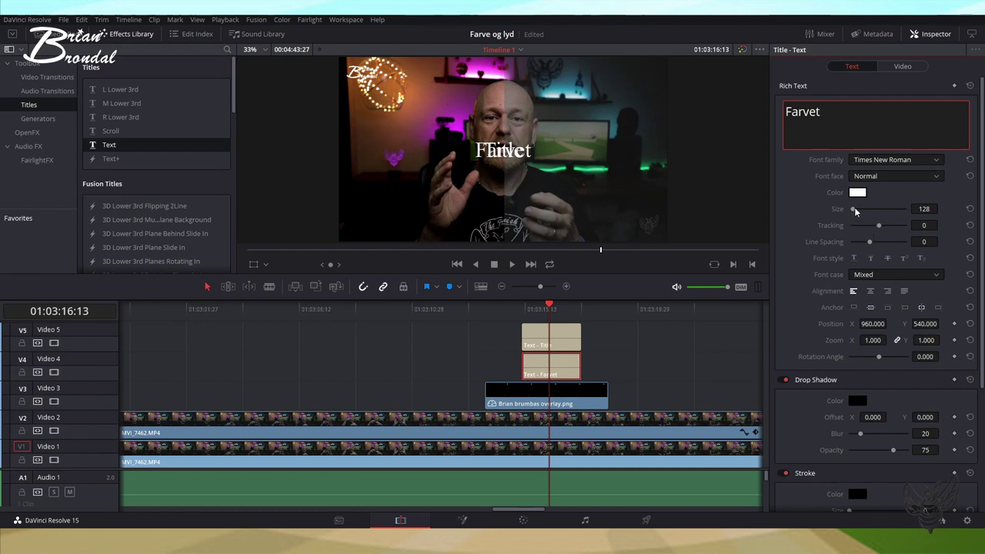
left_click_drag(853, 210, 857, 211)
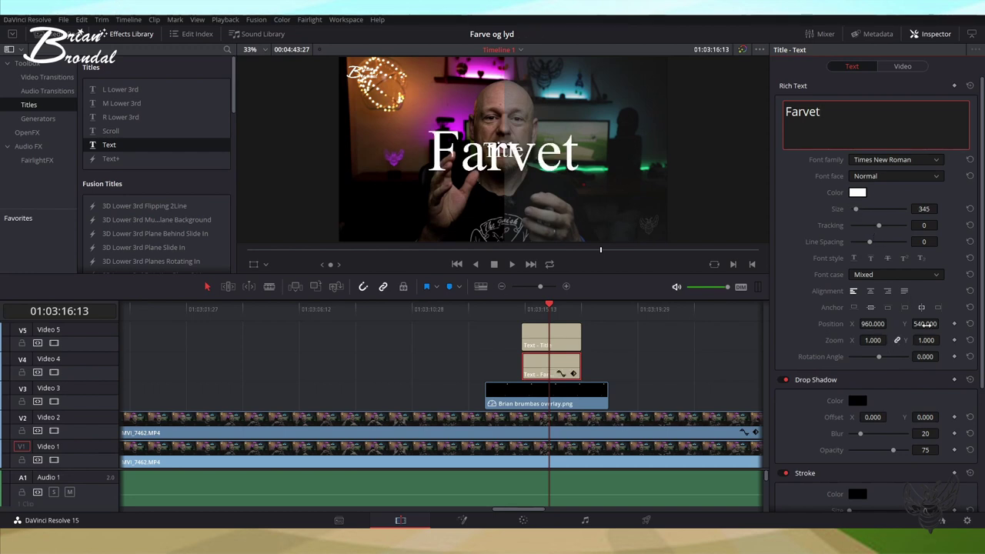
mouse_move(875, 325)
left_mouse_down()
mouse_move(890, 324)
mouse_move(566, 348)
left_mouse_up()
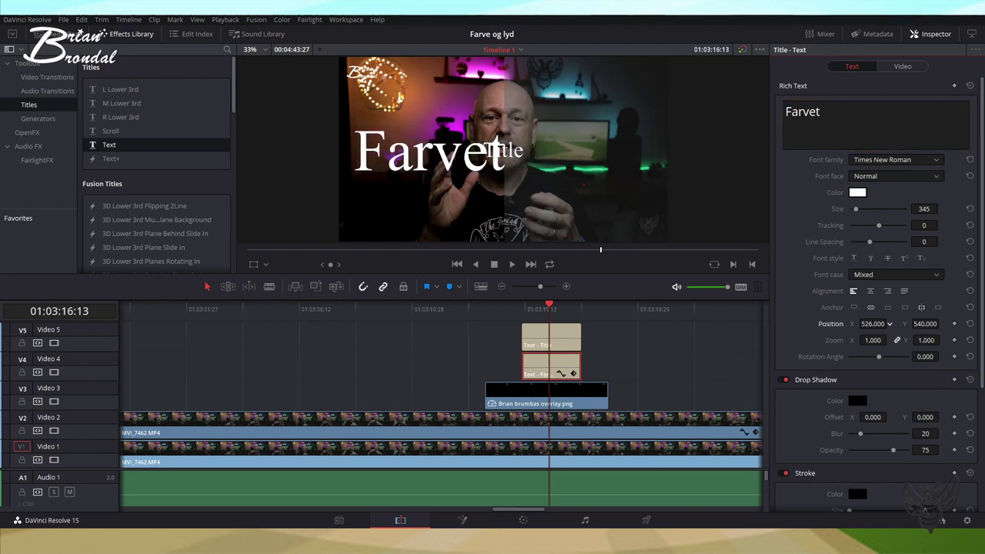
left_click(567, 346)
Step: Replace the upper title's placeholder text with 'Matprofil'
left_click(827, 121)
key("ctrl+a")
type("Mat")
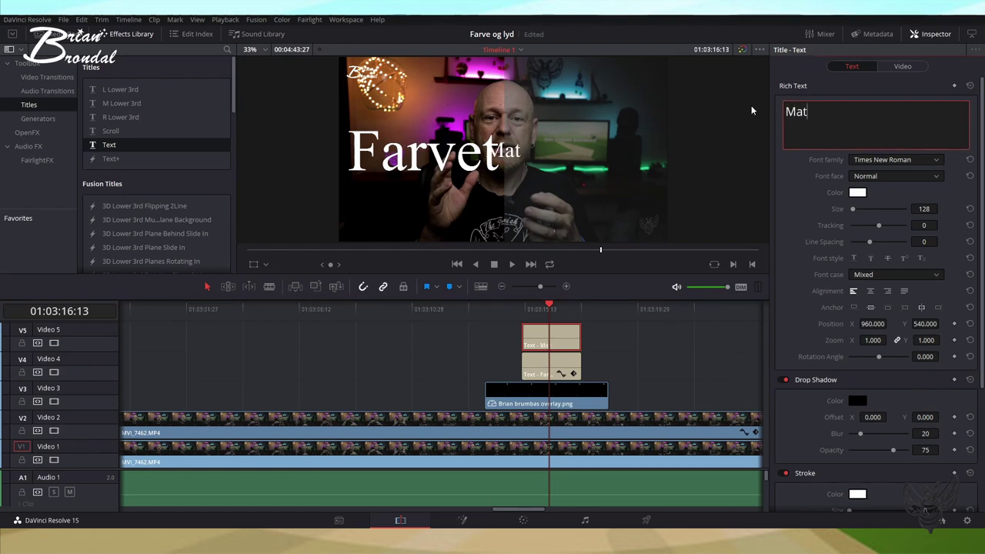
type("profil")
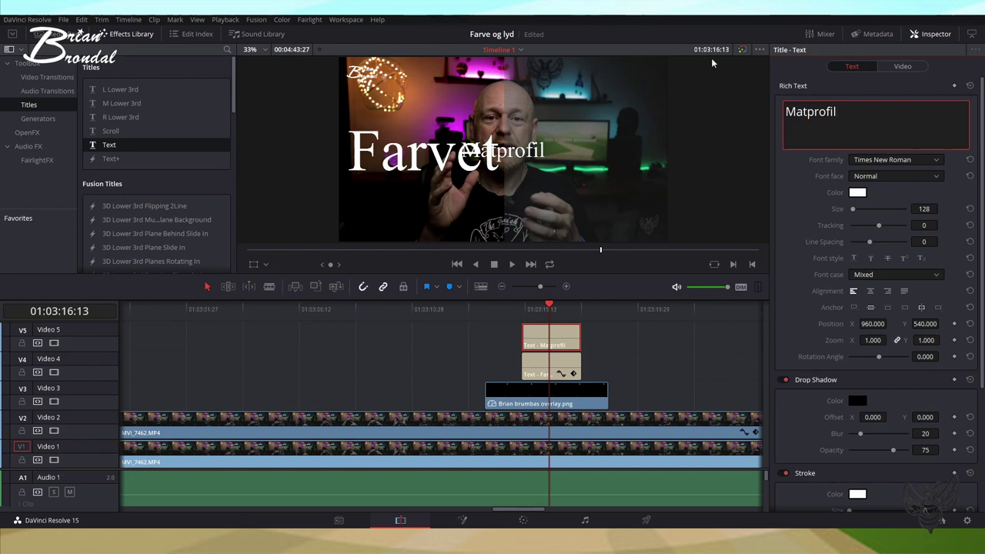
left_click(571, 362)
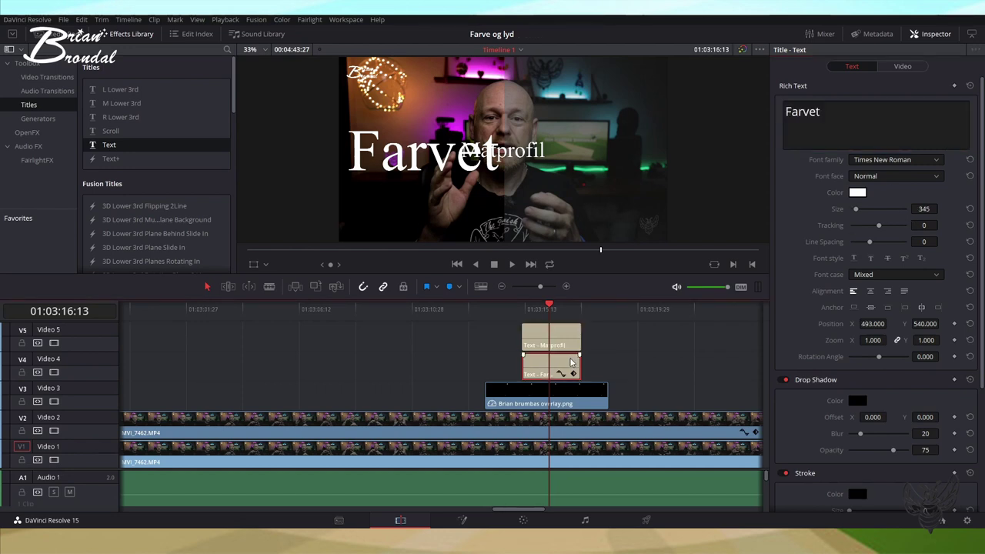
left_click(573, 343)
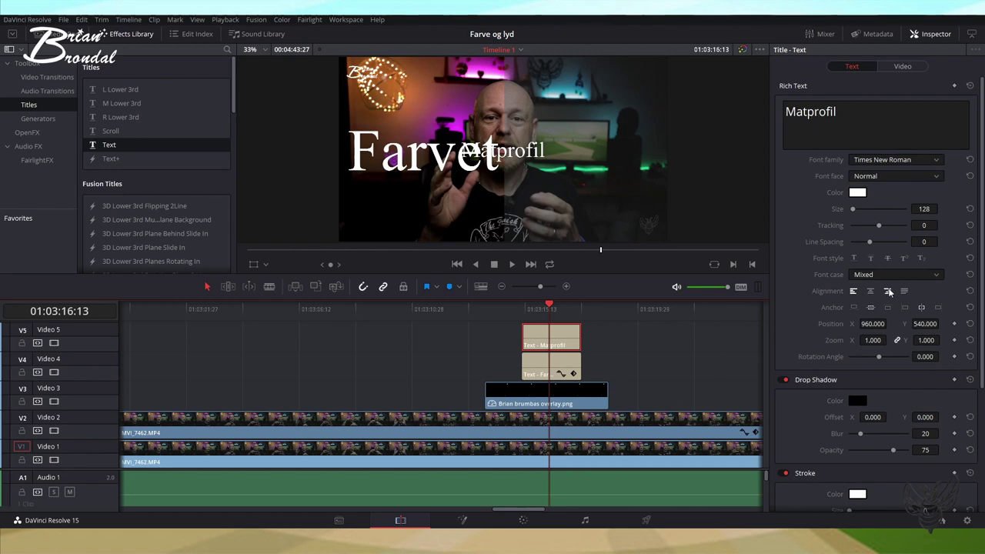
Step: Enlarge Matprofil to size 237, move it right to about X 1438, Y 509, and add a Text title
left_click(848, 113)
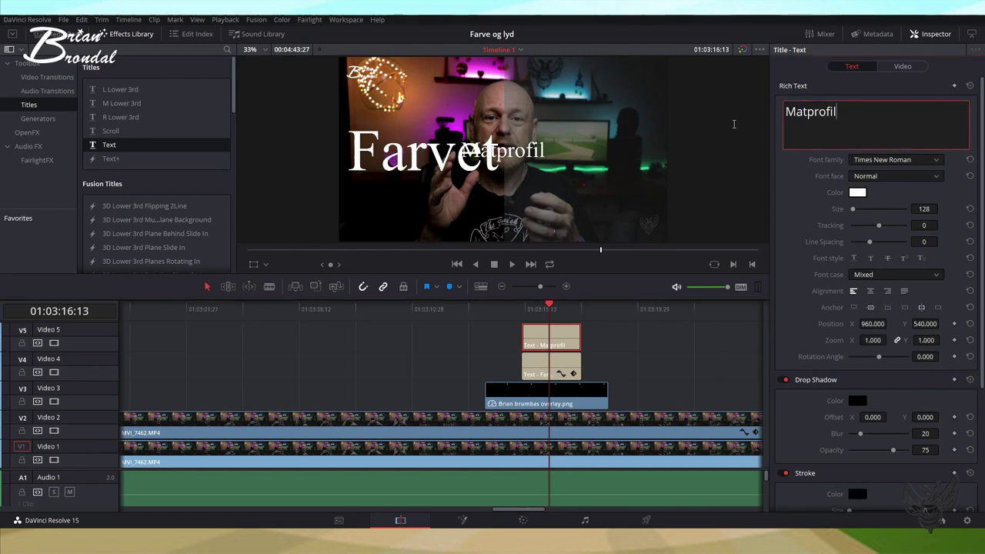
key("ctrl+a")
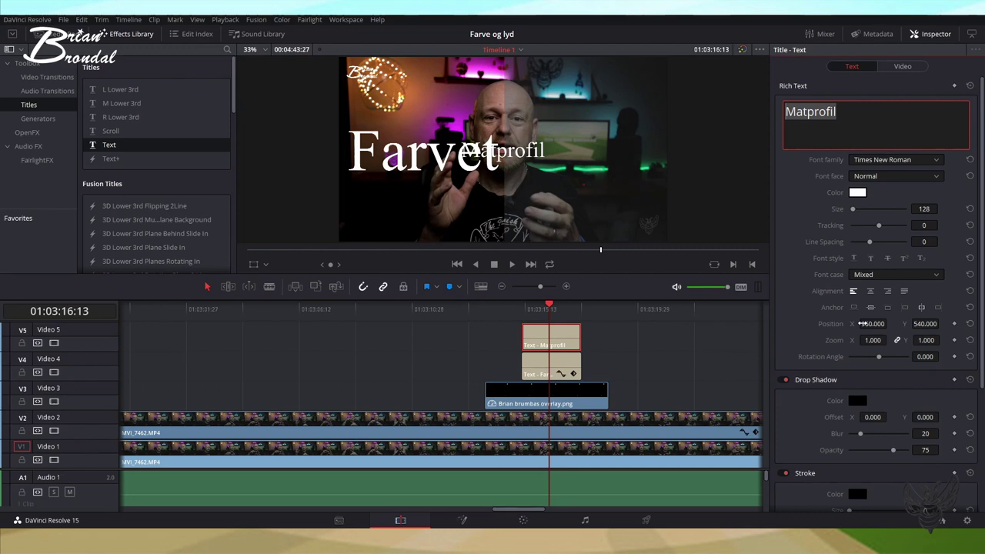
mouse_move(873, 324)
left_mouse_down()
mouse_move(890, 324)
mouse_move(870, 329)
left_mouse_up()
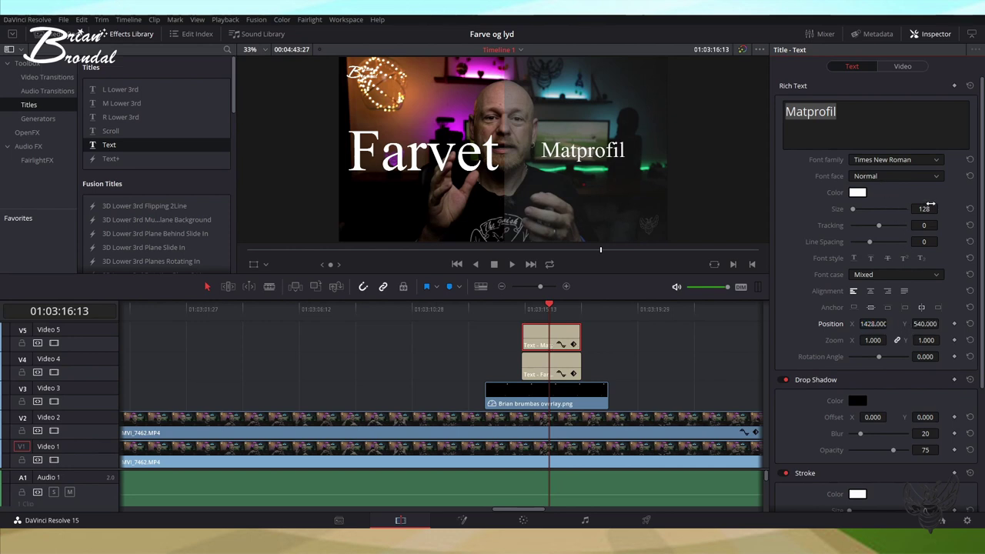
left_click_drag(931, 204, 954, 205)
left_click_drag(927, 324, 942, 324)
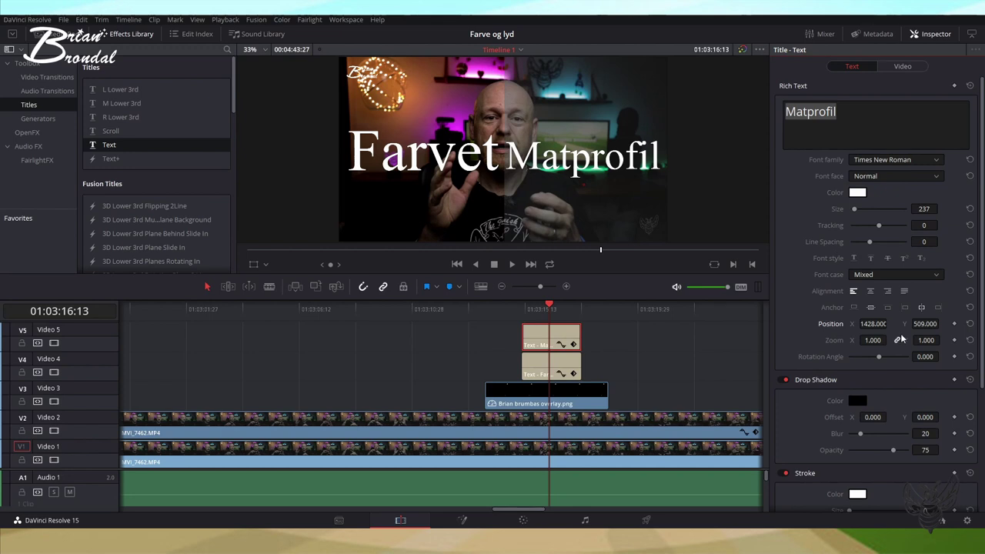
left_click_drag(874, 323, 891, 323)
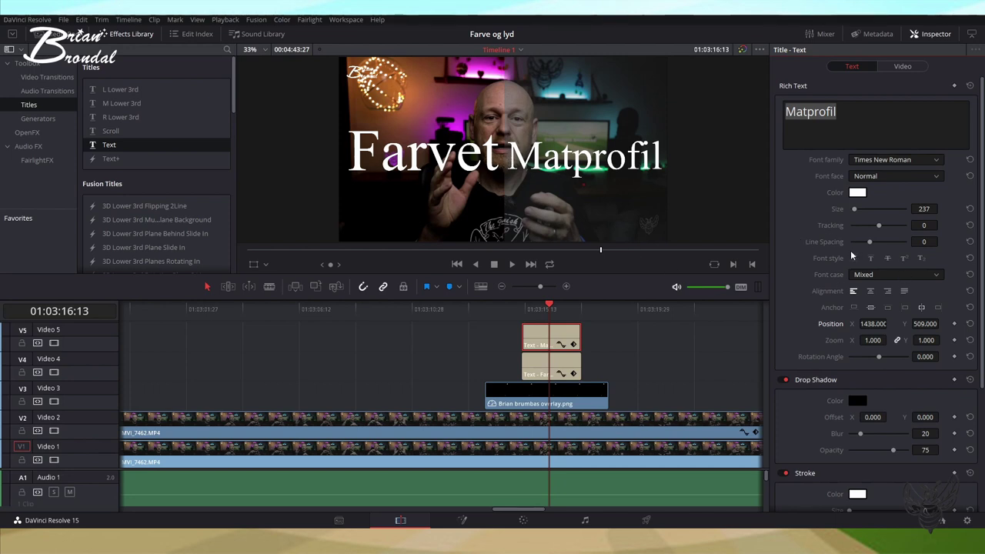
mouse_move(110, 144)
left_mouse_down()
mouse_move(505, 312)
mouse_move(486, 328)
mouse_move(379, 330)
left_mouse_up()
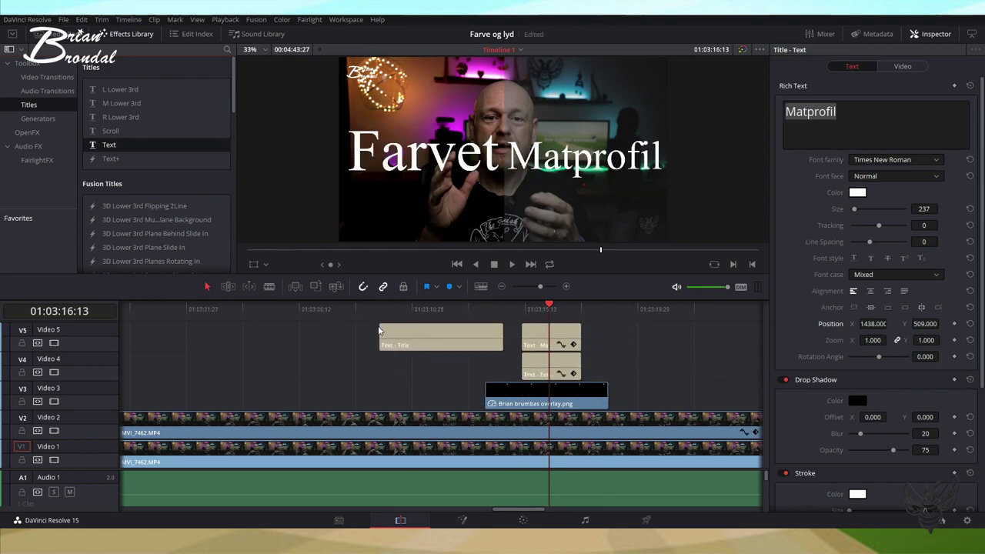
Step: Place the new Text title on a new V6 track, make it read '&', and enlarge it to size 613
left_click_drag(486, 332, 571, 337)
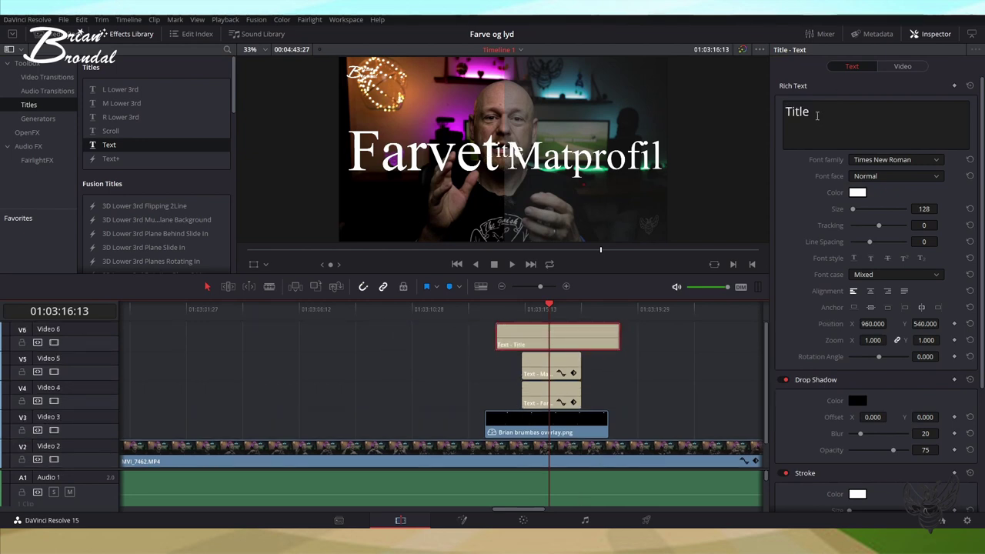
left_click_drag(809, 112, 778, 112)
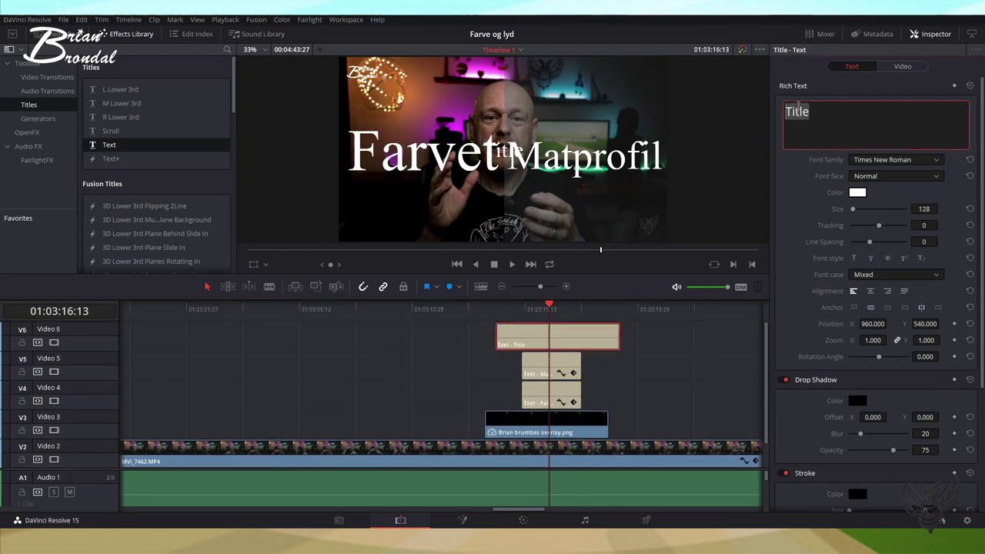
type("&")
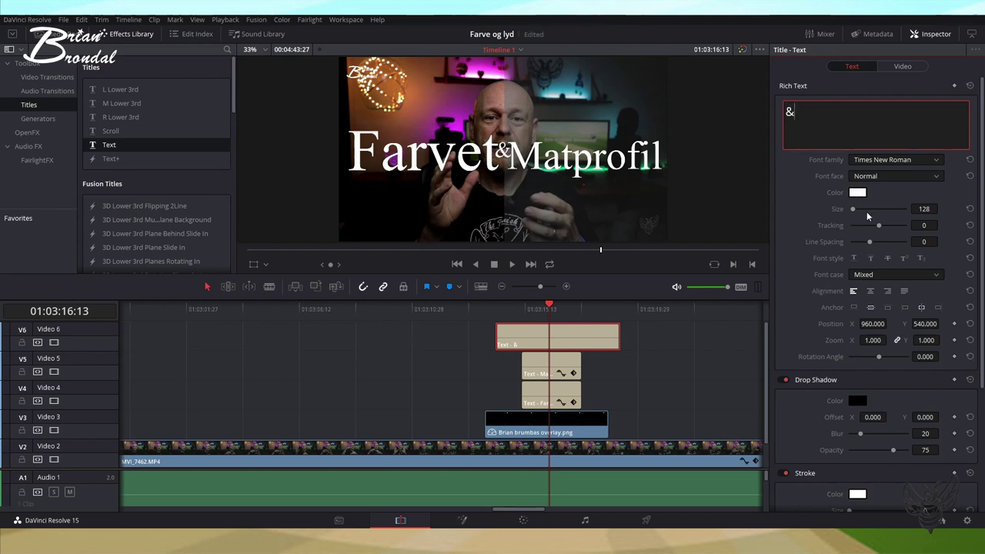
left_click_drag(853, 209, 855, 234)
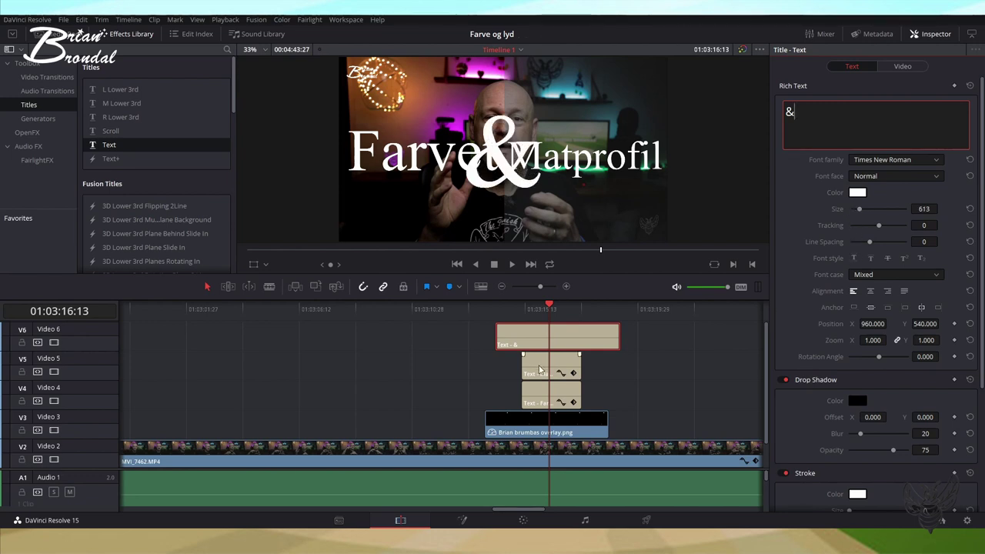
key("alt+Down")
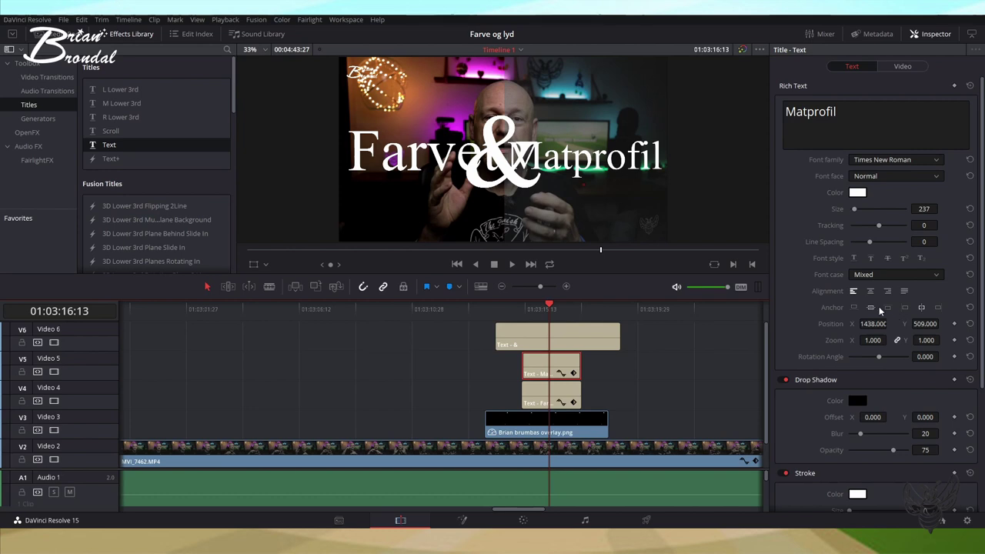
Step: Lower Matprofil, then reposition Farvet, setting Position Y to 1379 and shifting it right
left_click_drag(925, 324, 862, 323)
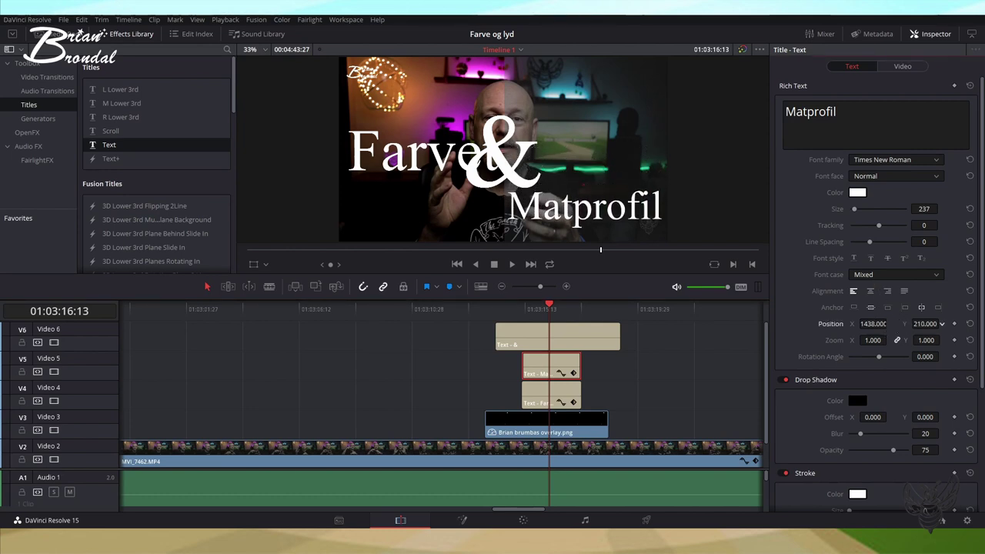
left_click(561, 397)
left_click(925, 323)
type("1379")
key("Return")
left_click_drag(925, 324, 863, 323)
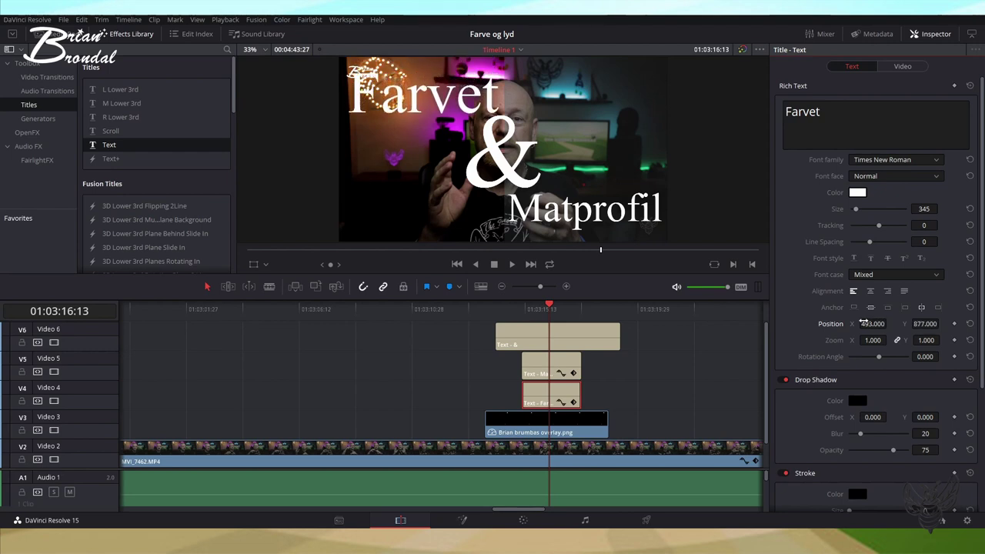
left_click_drag(864, 323, 892, 323)
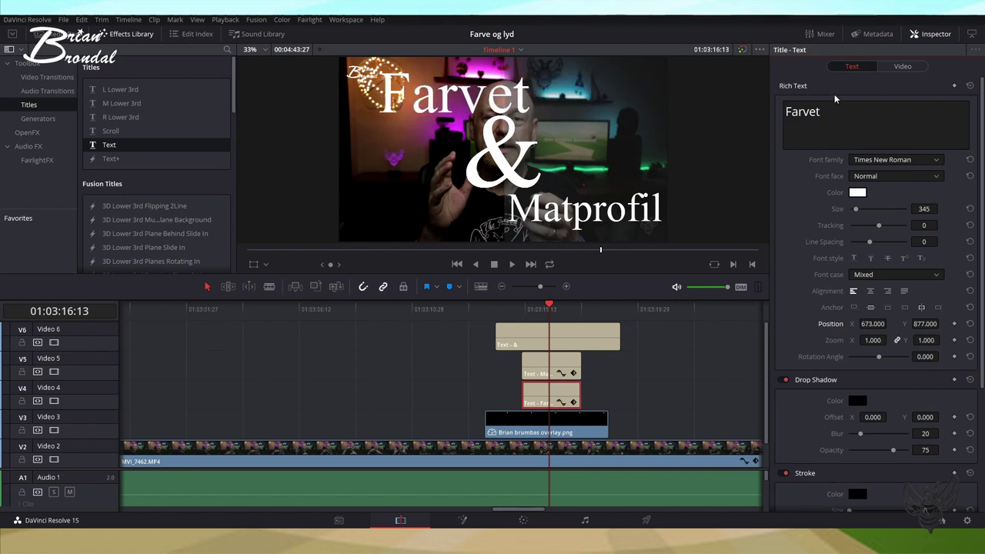
Step: Rename Farvet to 'Farvetprofil', shift it right to fit the frame, and shrink it to size 286
left_click(824, 112)
type("pr")
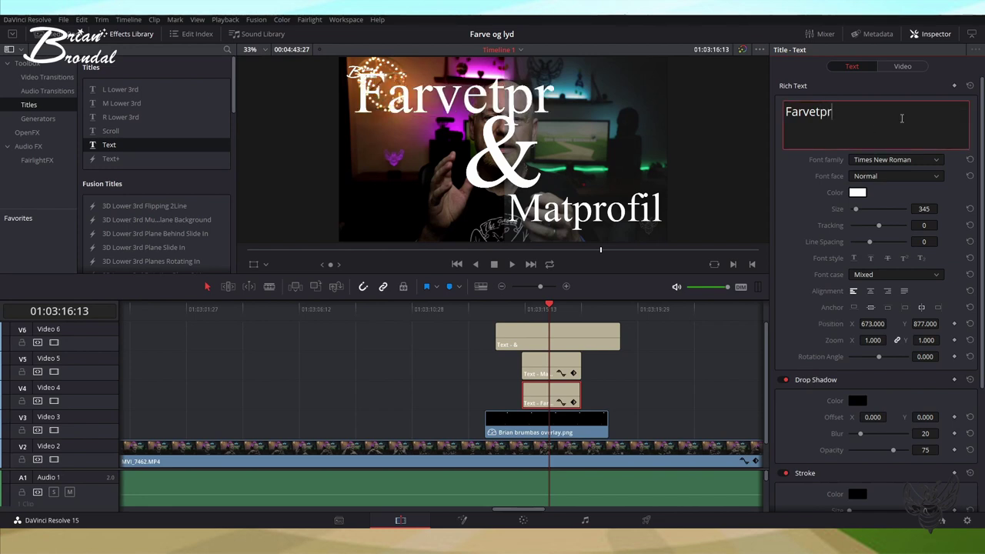
type("i")
key("BackSpace")
type("ofil")
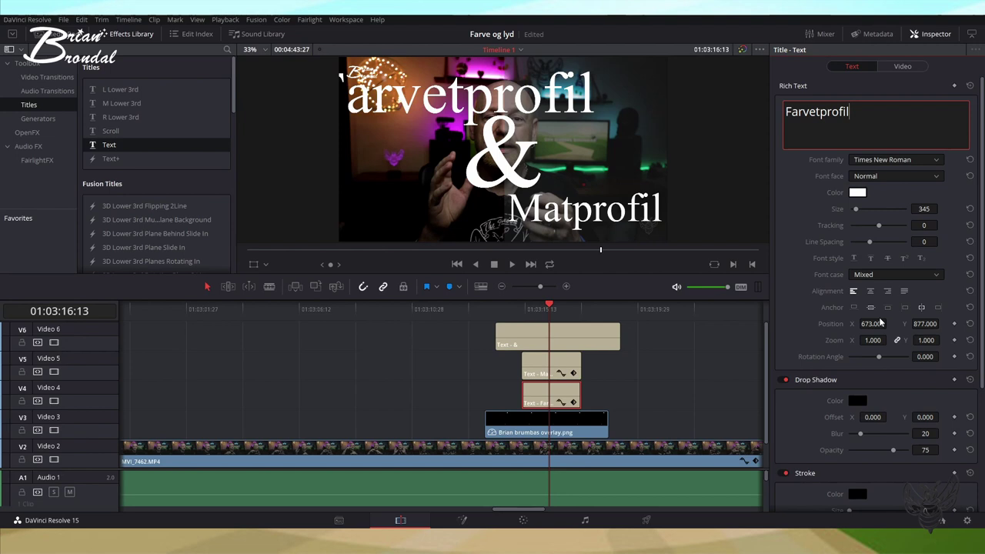
left_click_drag(871, 323, 885, 323)
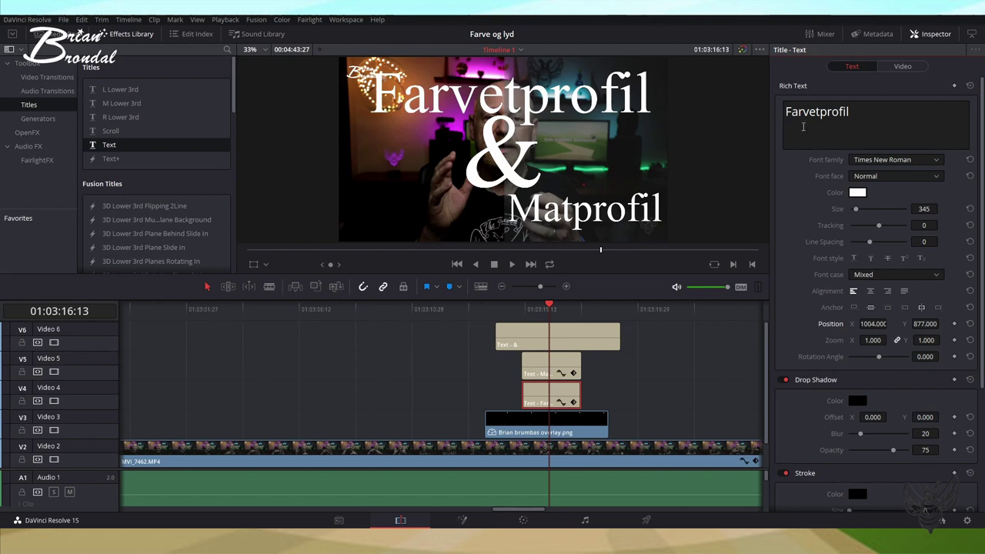
scroll(924, 209, "down", 2)
left_click(877, 124)
left_click_drag(924, 209, 886, 208)
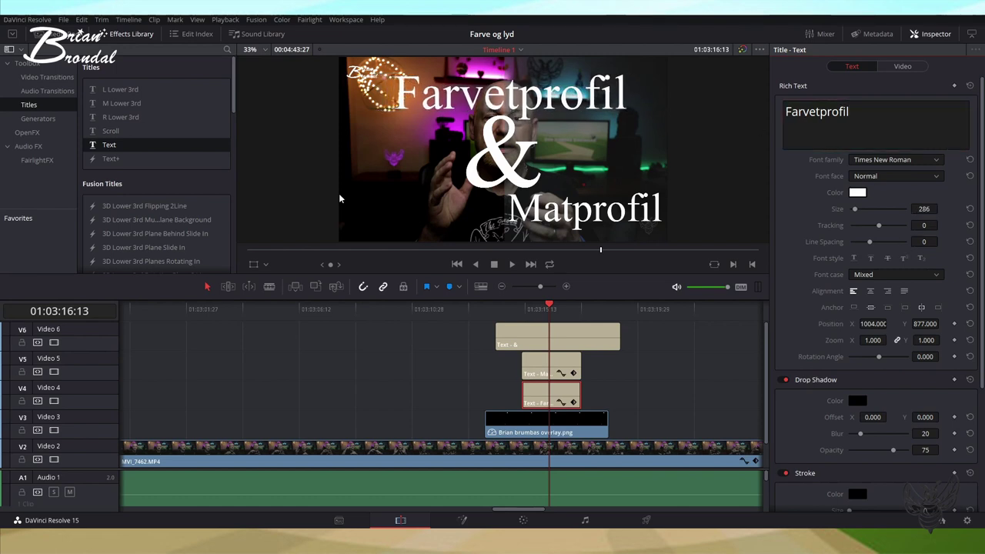
Step: Resize Matprofil to 280 and reposition it to 1282, 169, lower right beneath the '&'
left_click(559, 372)
left_click(557, 397)
left_click(559, 372)
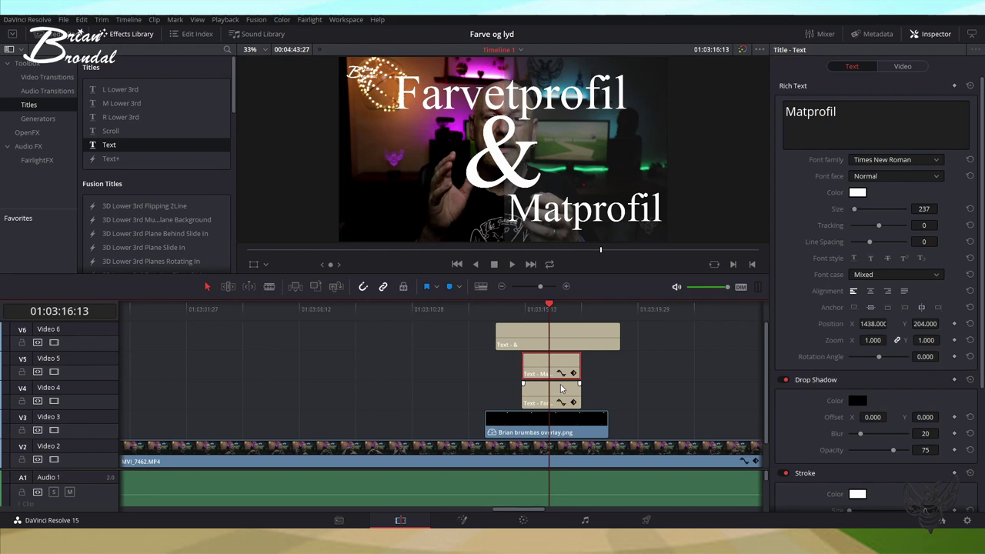
left_click(561, 392)
left_click(562, 368)
left_click_drag(913, 209, 945, 209)
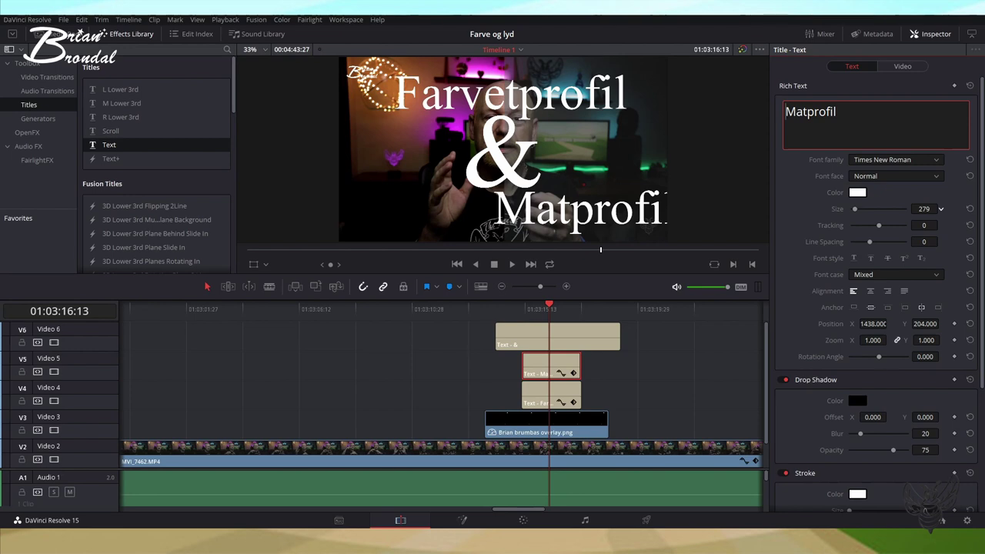
left_click_drag(946, 209, 940, 209)
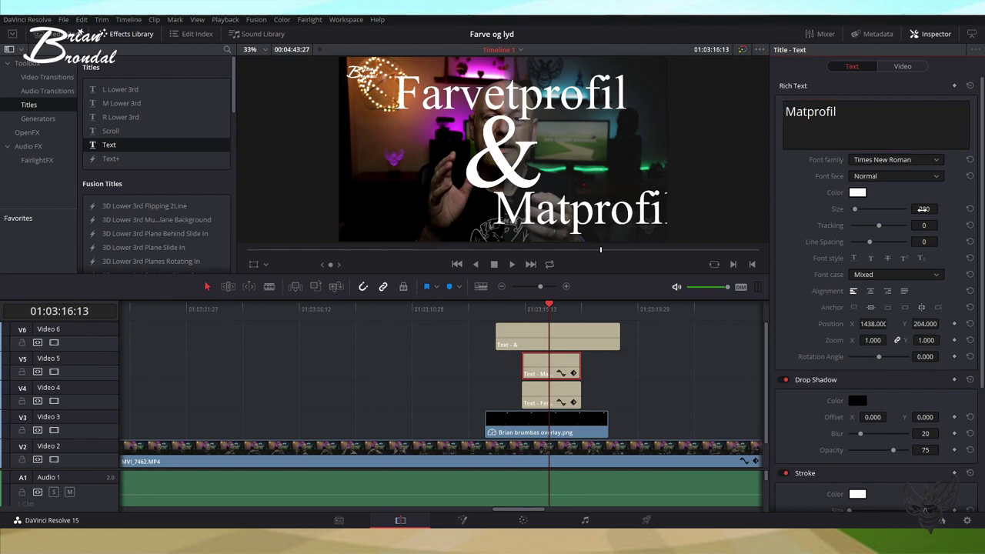
left_click_drag(929, 323, 908, 324)
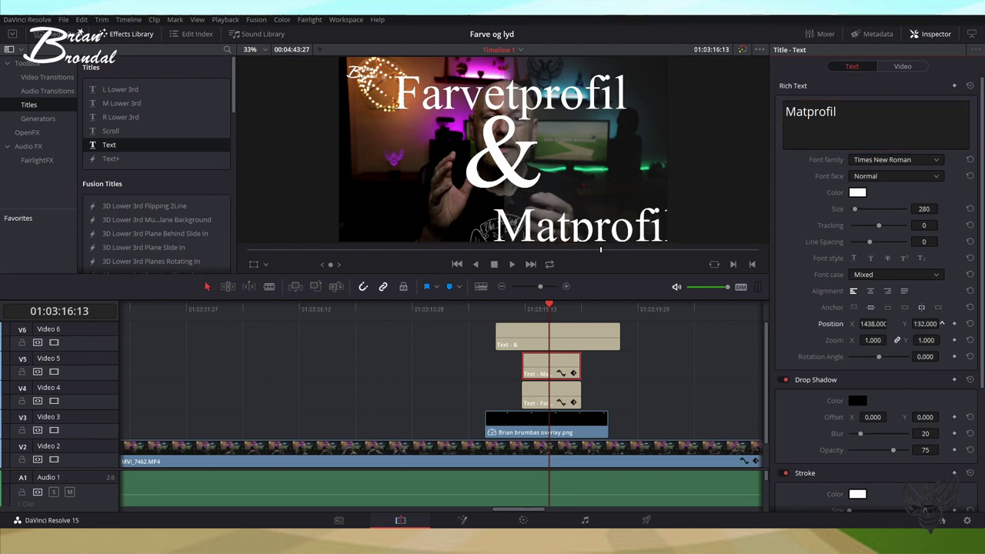
left_click_drag(873, 324, 847, 323)
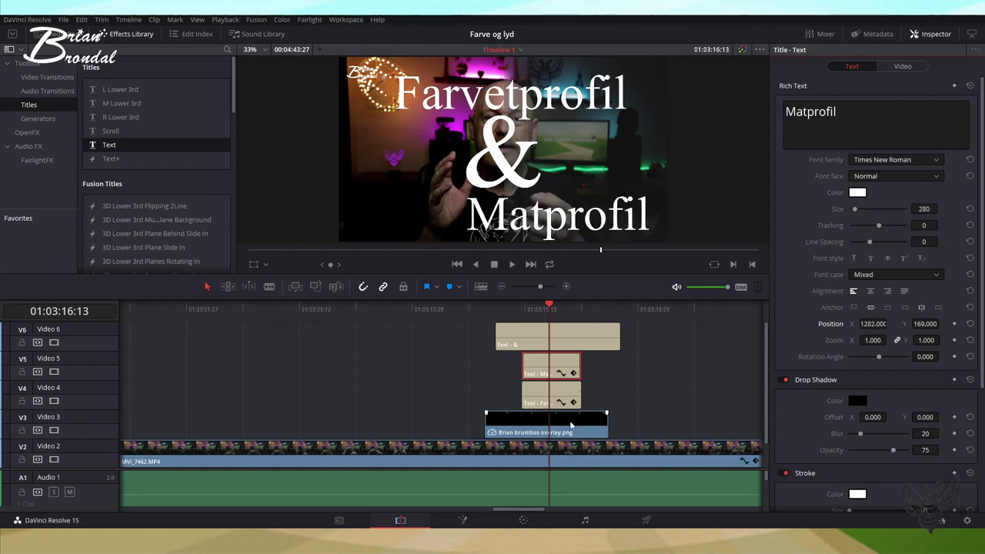
left_click_drag(671, 408, 591, 458)
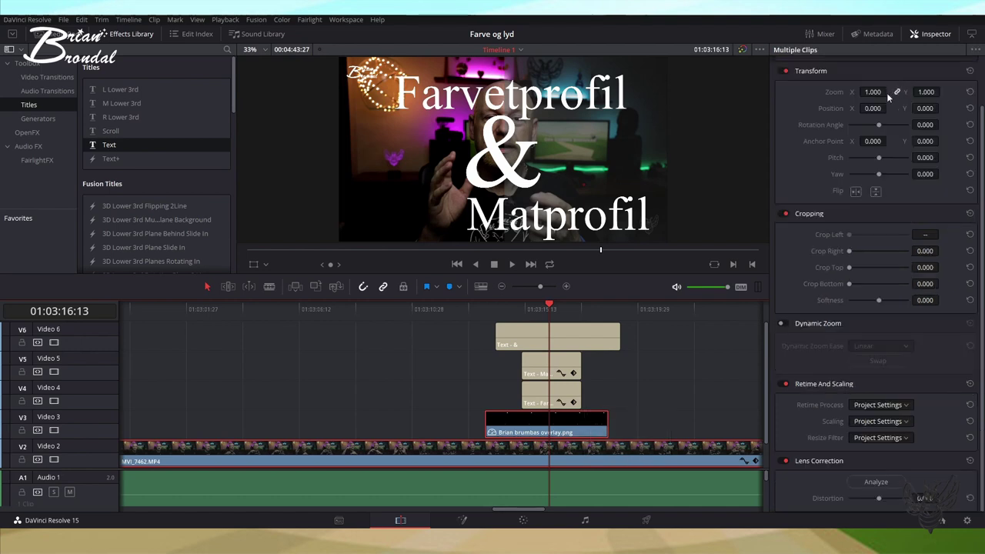
Step: Zoom the V1 and V2 clips to 1.33 and slide the V3 logo overlay clip earlier
left_click_drag(873, 91, 891, 92)
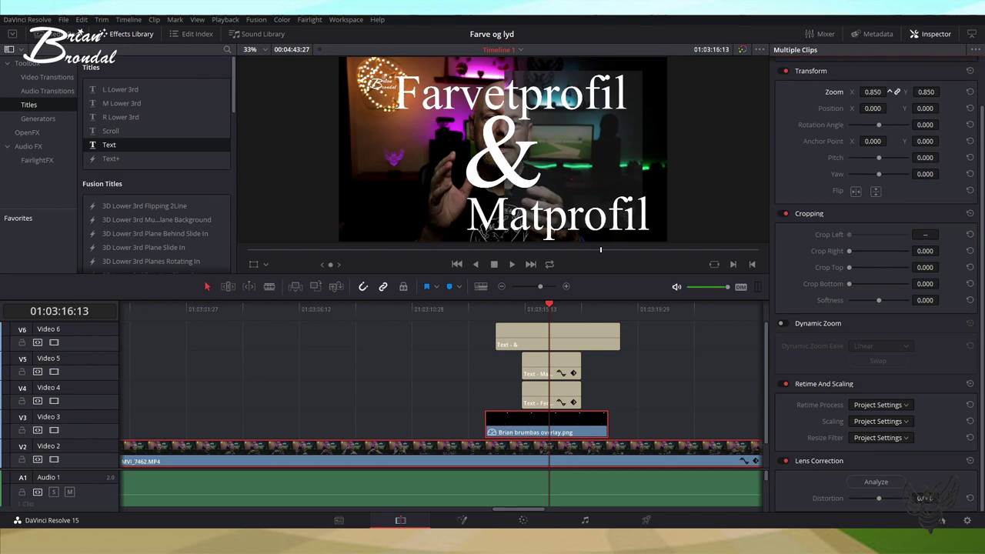
left_click_drag(891, 91, 890, 92)
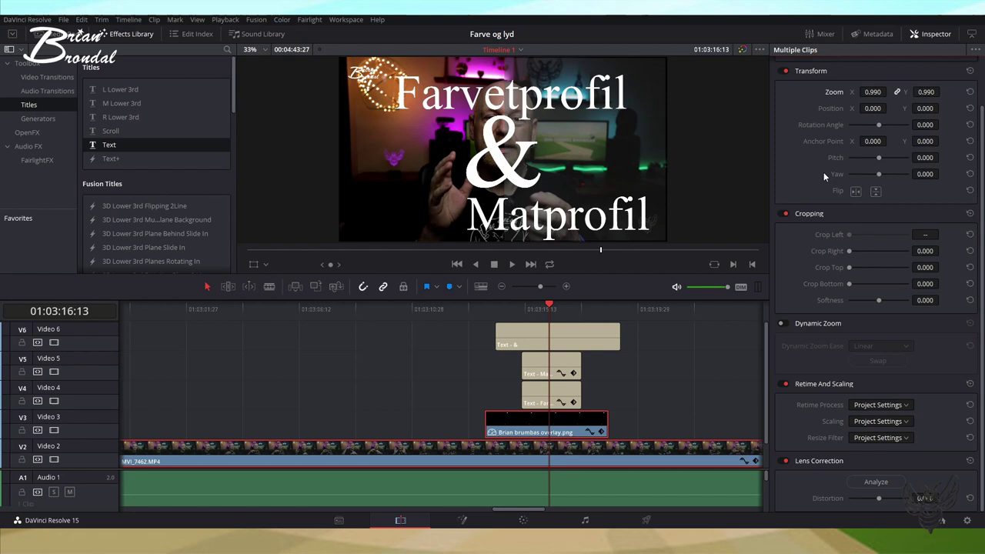
scroll(627, 446, "down", 1)
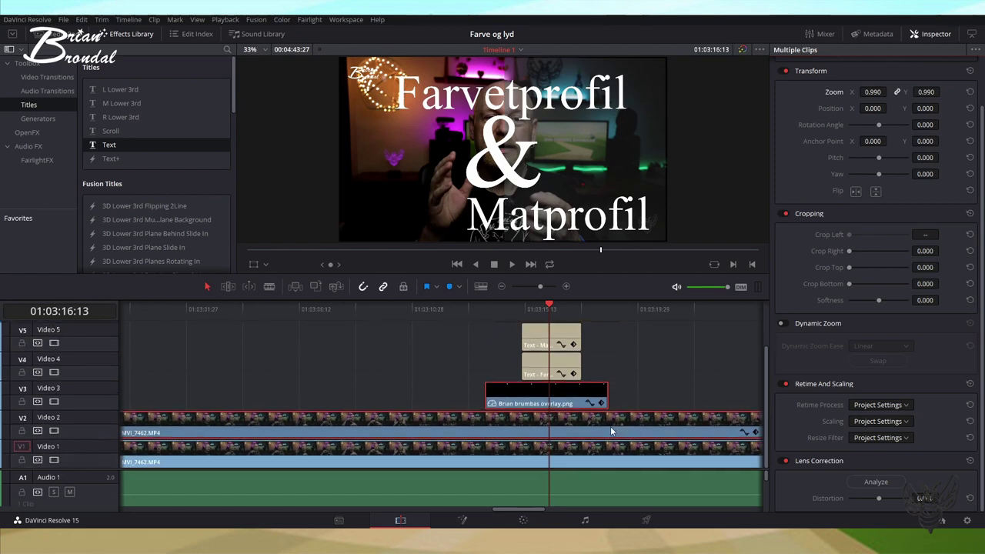
left_click(970, 91)
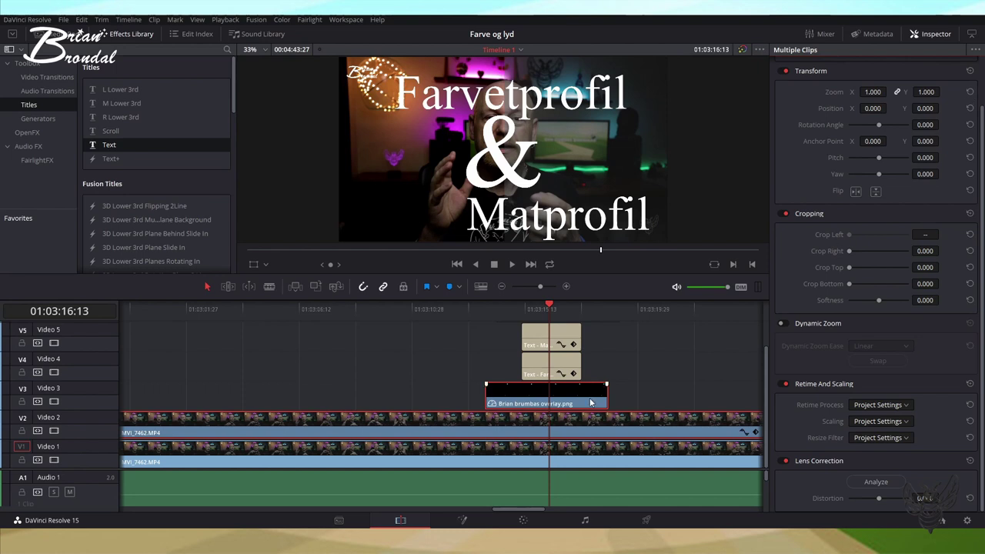
left_click(588, 397, "ctrl")
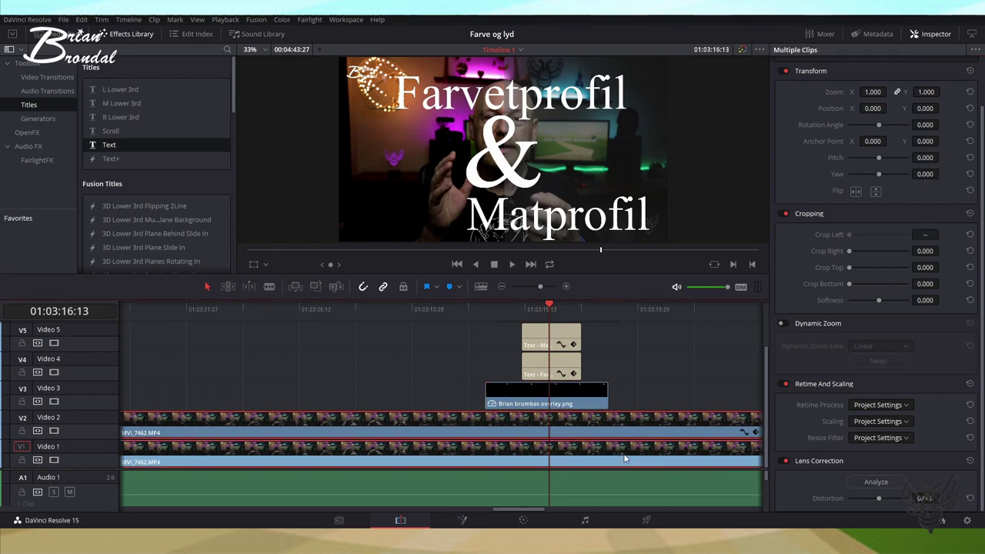
left_click_drag(873, 91, 890, 91)
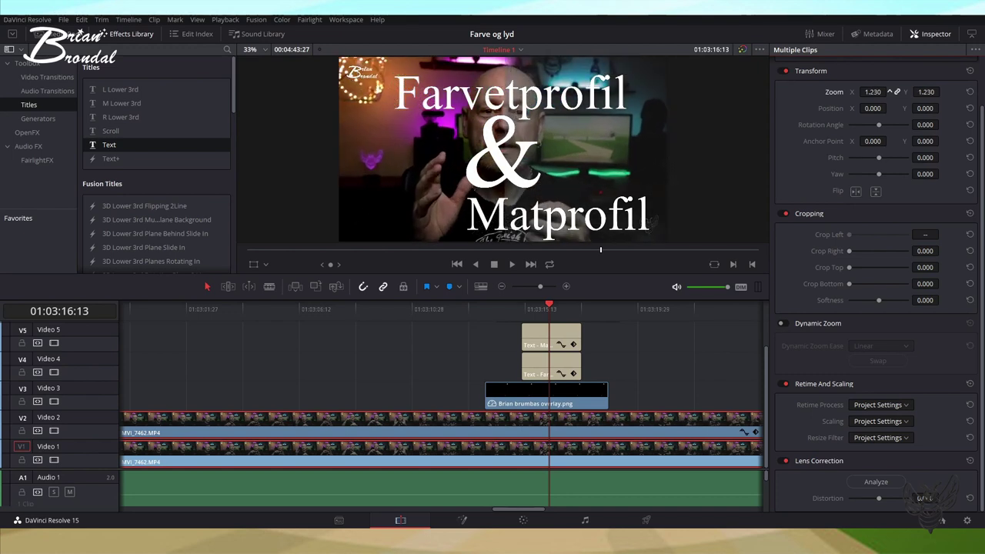
left_click_drag(891, 91, 893, 91)
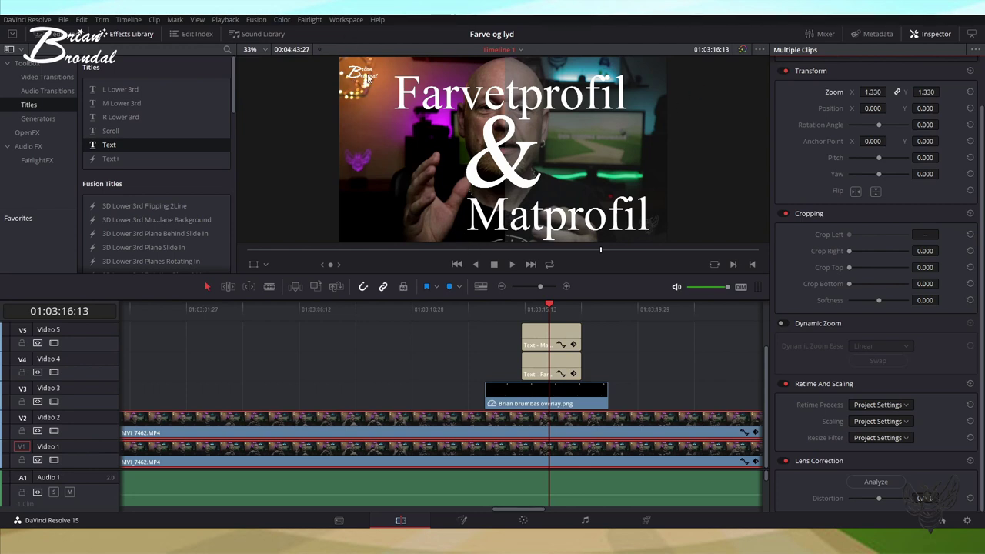
left_click_drag(541, 391, 316, 391)
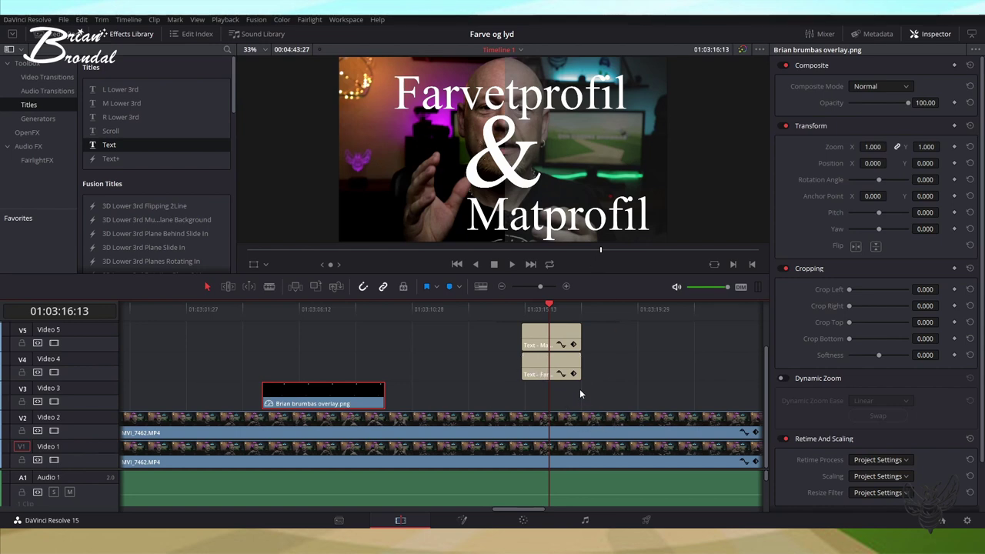
Step: Trim the '&' clip, move it to V5, and align Farvetprofil on V6 and Matprofil on V4
scroll(558, 340, "up", 1)
scroll(559, 339, "up", 1)
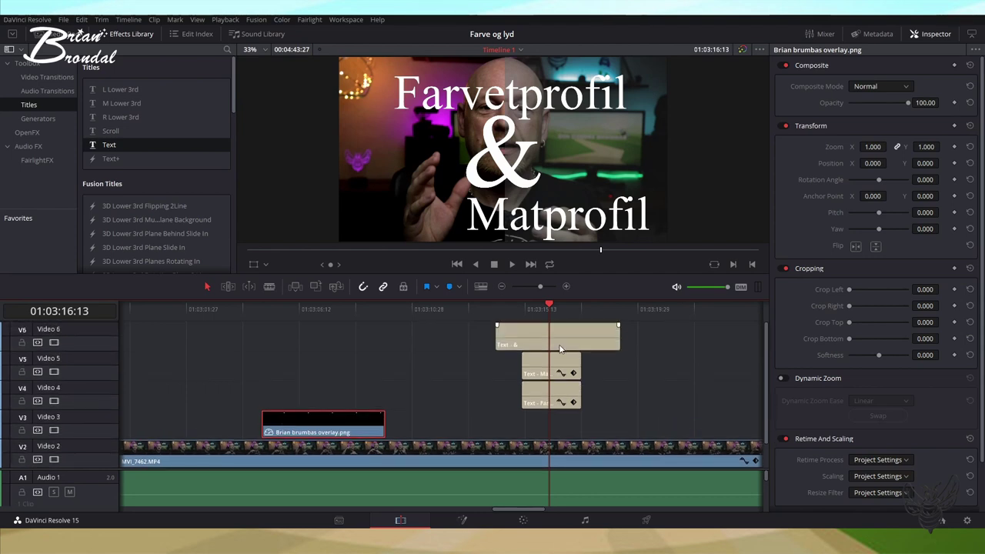
left_click(557, 400)
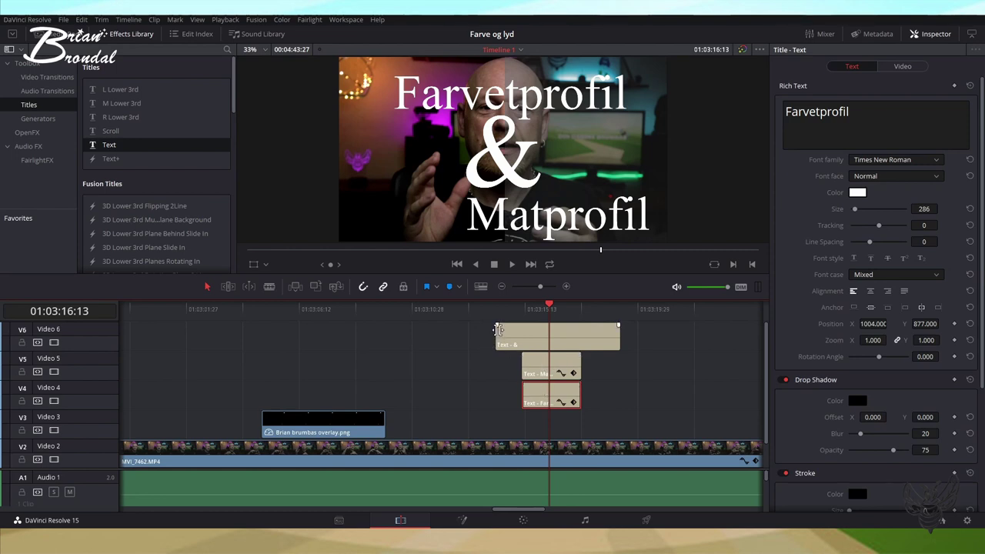
left_click_drag(498, 331, 522, 331)
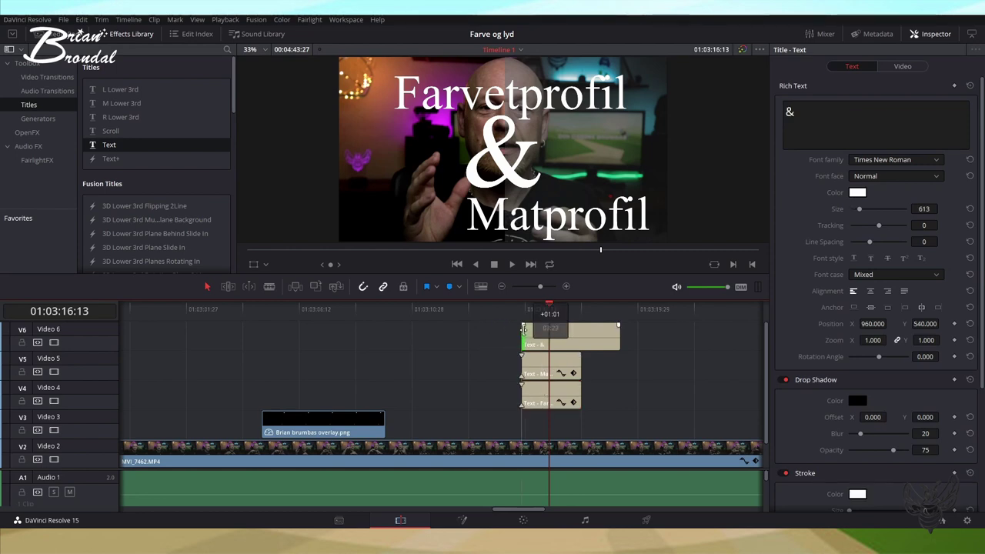
mouse_move(556, 362)
left_mouse_down()
mouse_move(484, 361)
mouse_move(484, 386)
mouse_move(459, 334)
left_mouse_up()
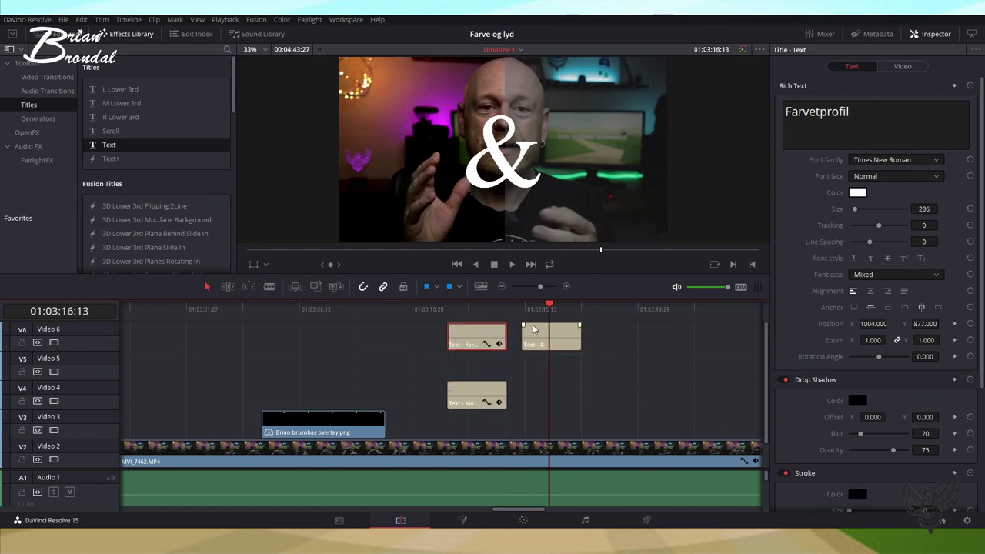
left_click_drag(533, 328, 532, 360)
left_click_drag(477, 335, 550, 336)
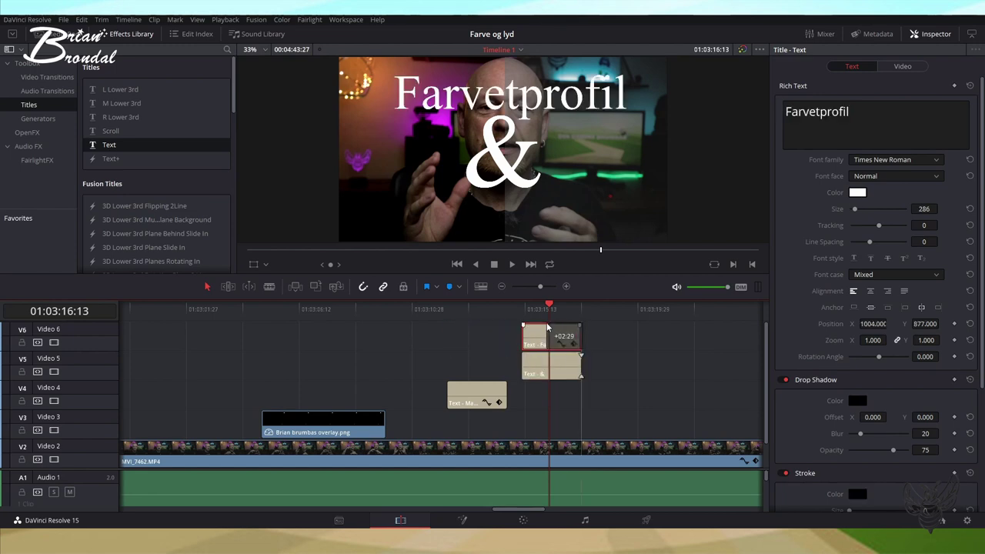
left_click_drag(476, 395, 550, 395)
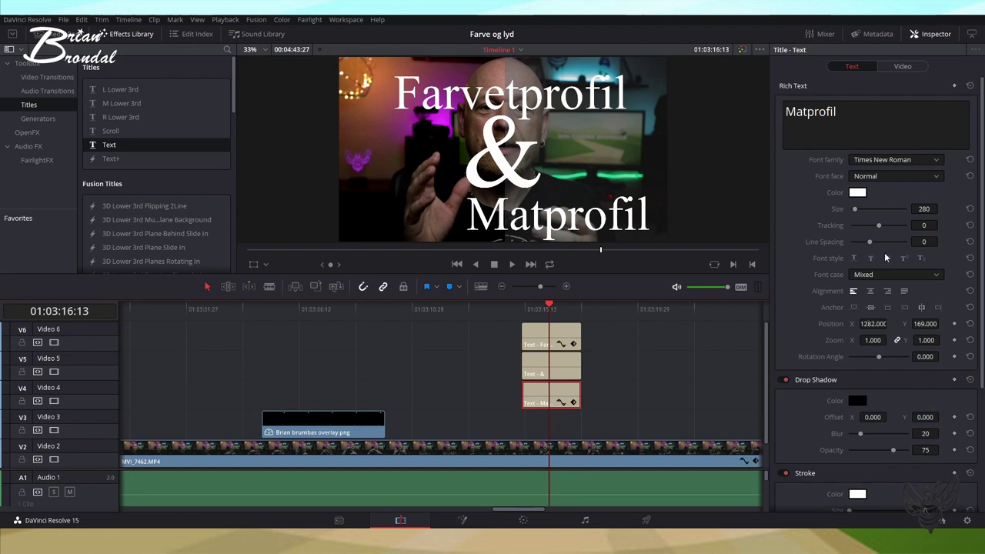
Step: Nudge Matprofil to X 1259 and Farvetprofil left to X 771
left_click_drag(873, 323, 885, 323)
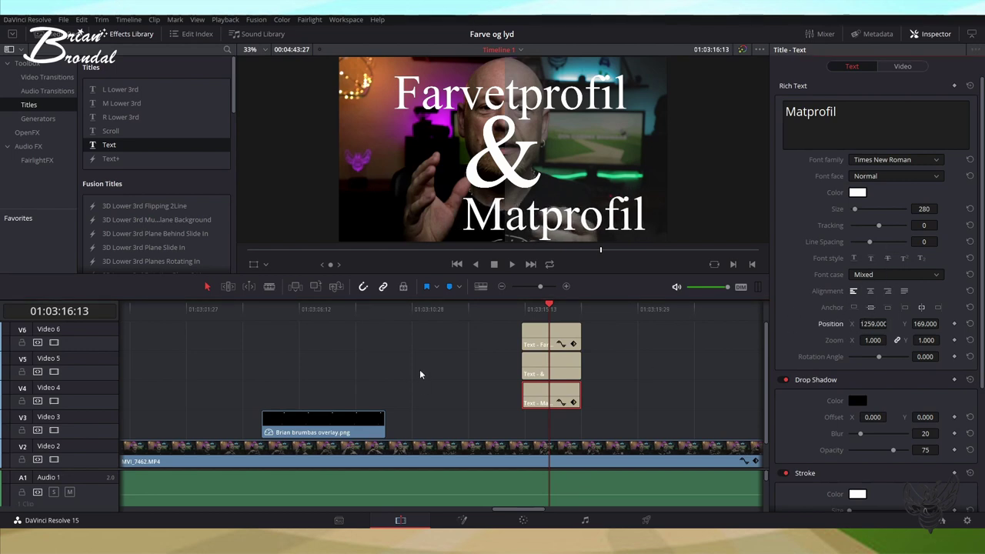
left_click(564, 334)
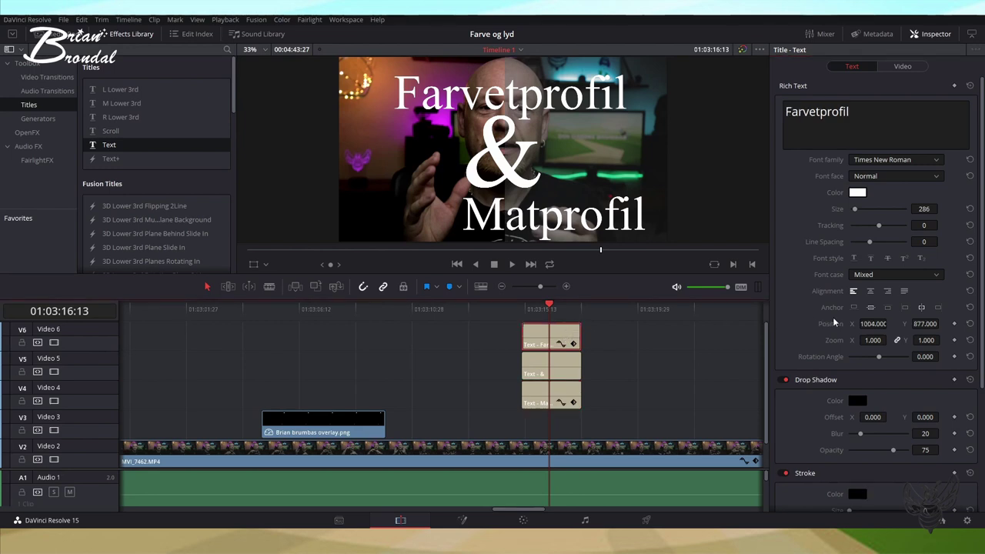
mouse_move(870, 324)
left_mouse_down()
mouse_move(843, 324)
mouse_move(922, 320)
left_mouse_up()
Step: Raise Farvetprofil slightly, shrink the '&' to size 368, lift Matprofil, and select 'profil' in its text
left_click(542, 368)
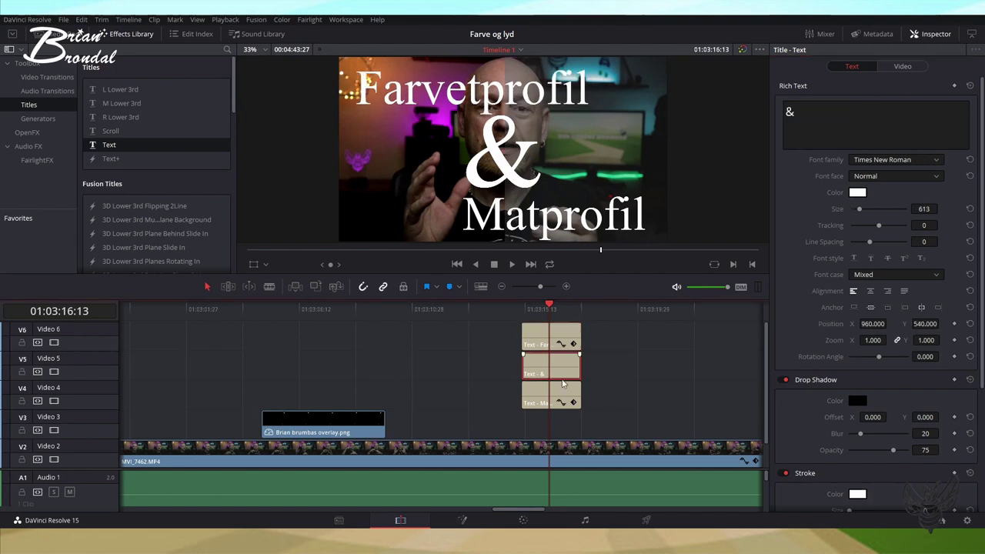
left_click(558, 395)
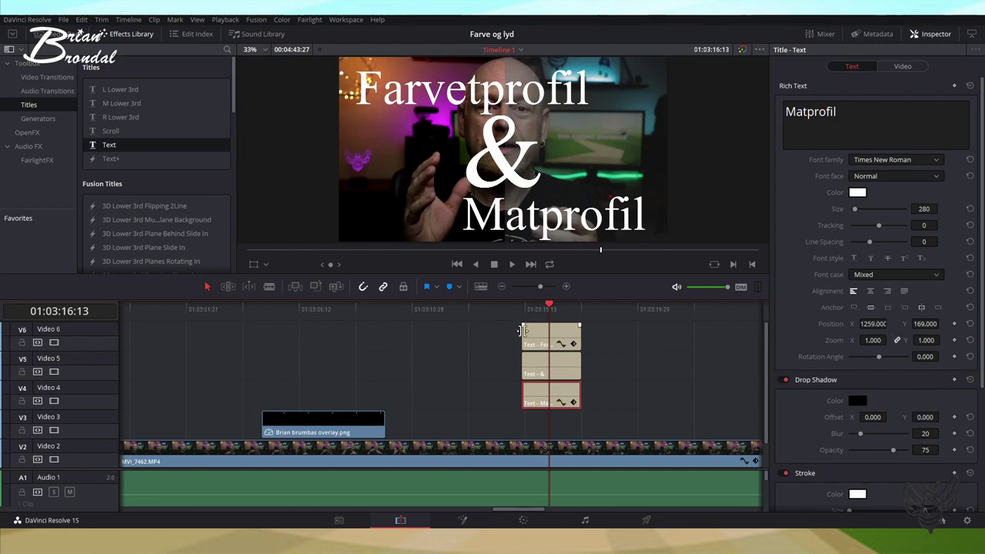
left_click(566, 362)
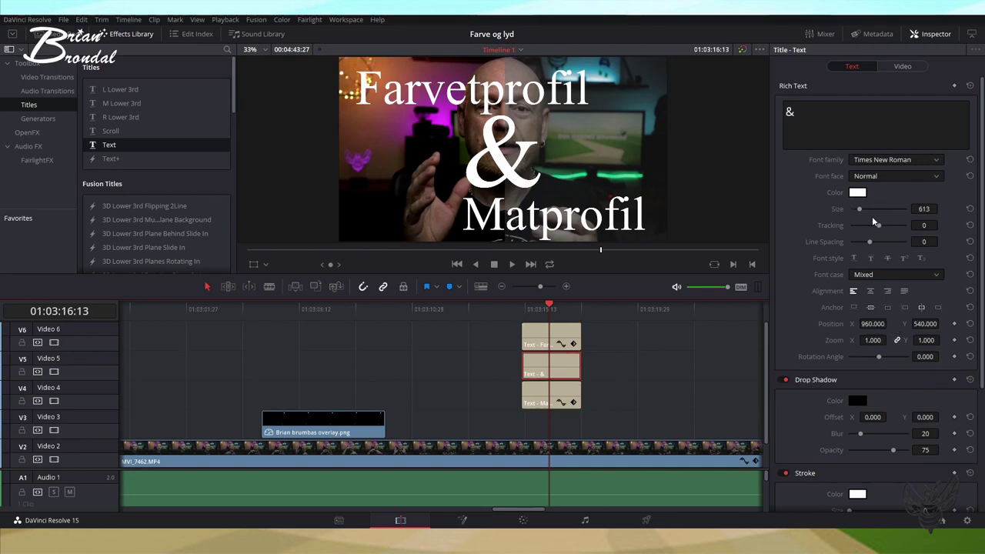
left_click_drag(925, 208, 901, 209)
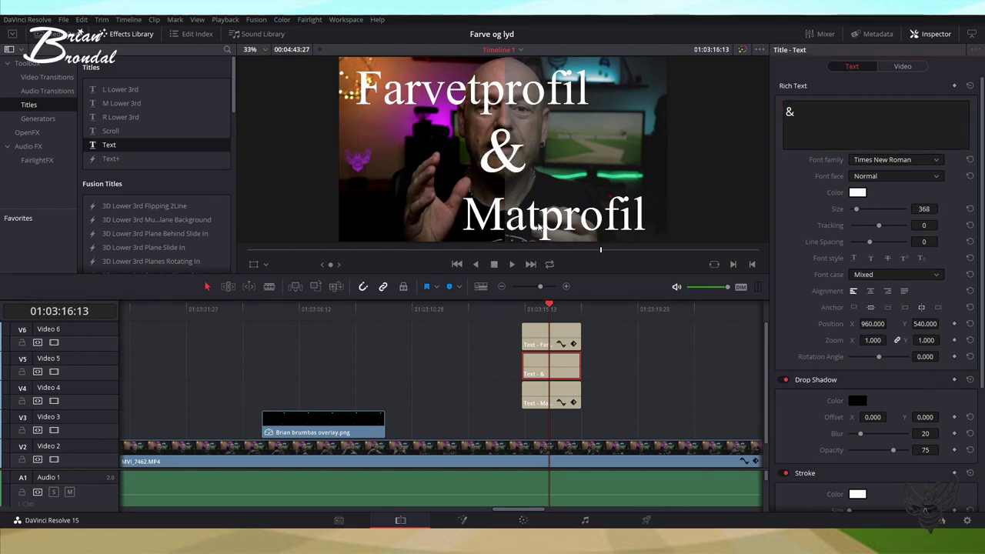
left_click(546, 394)
left_click_drag(920, 324, 931, 328)
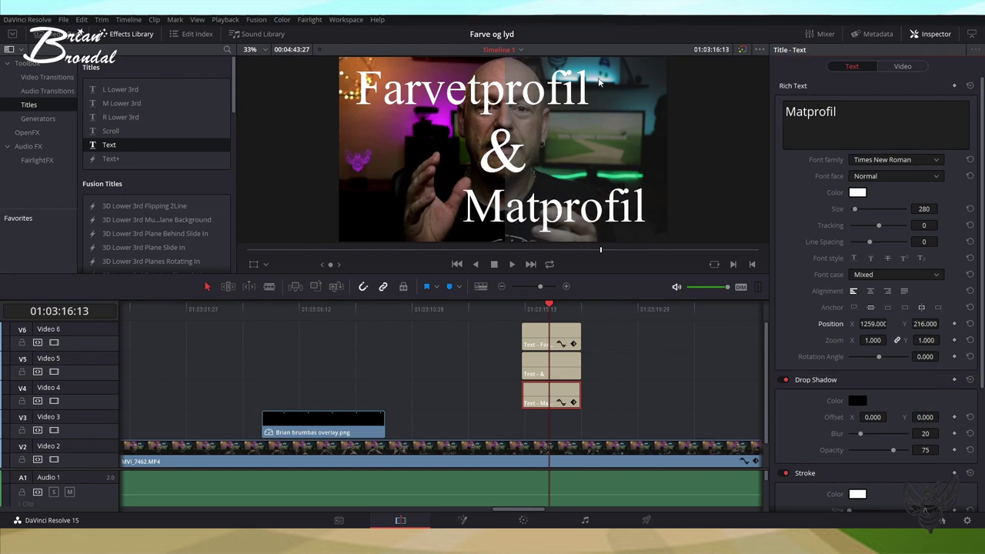
left_click_drag(860, 111, 814, 108)
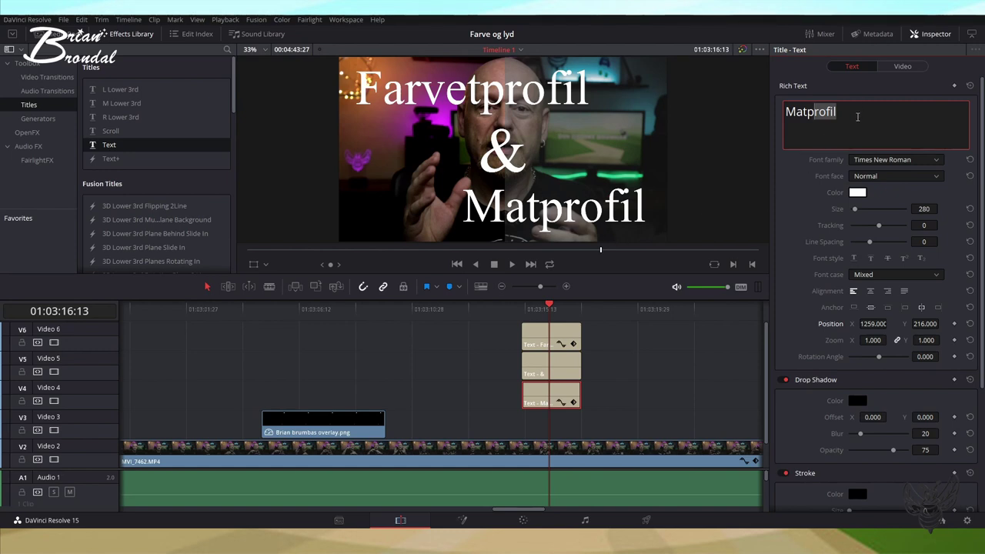
left_click(859, 193)
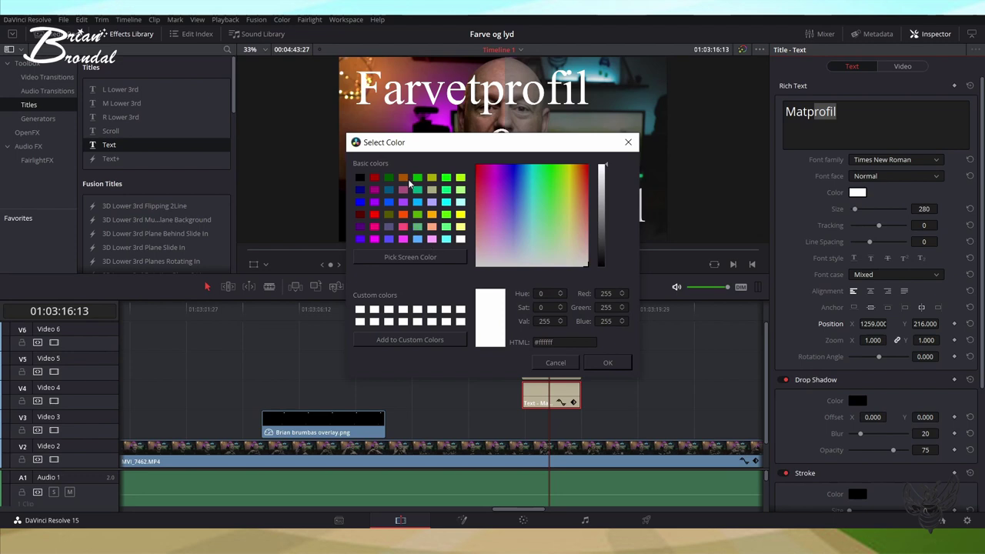
left_click(418, 178)
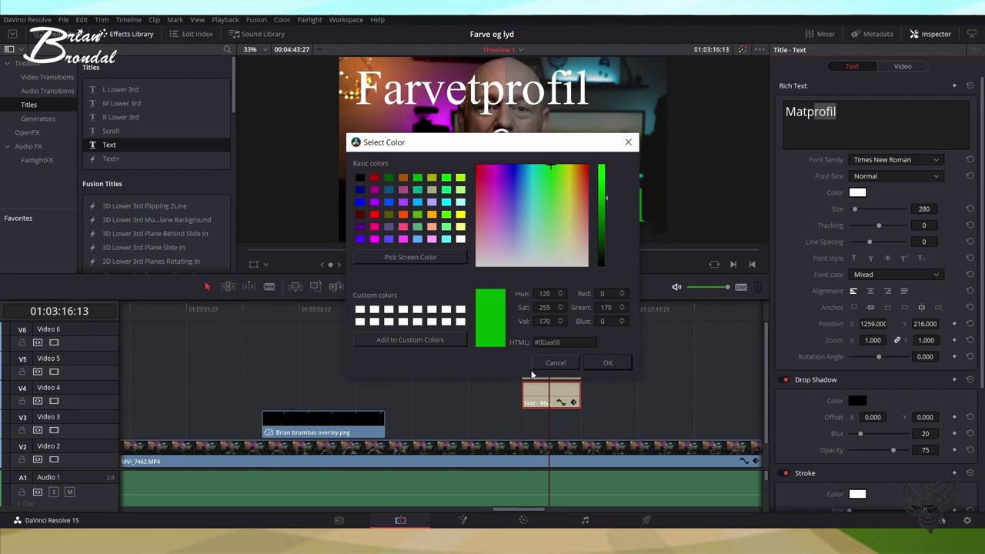
left_click(605, 364)
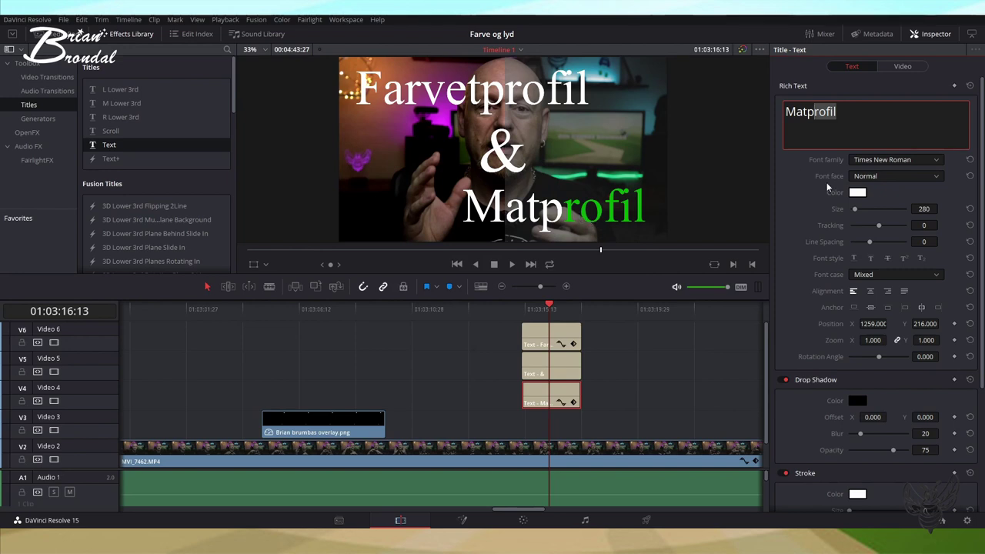
left_click(798, 111)
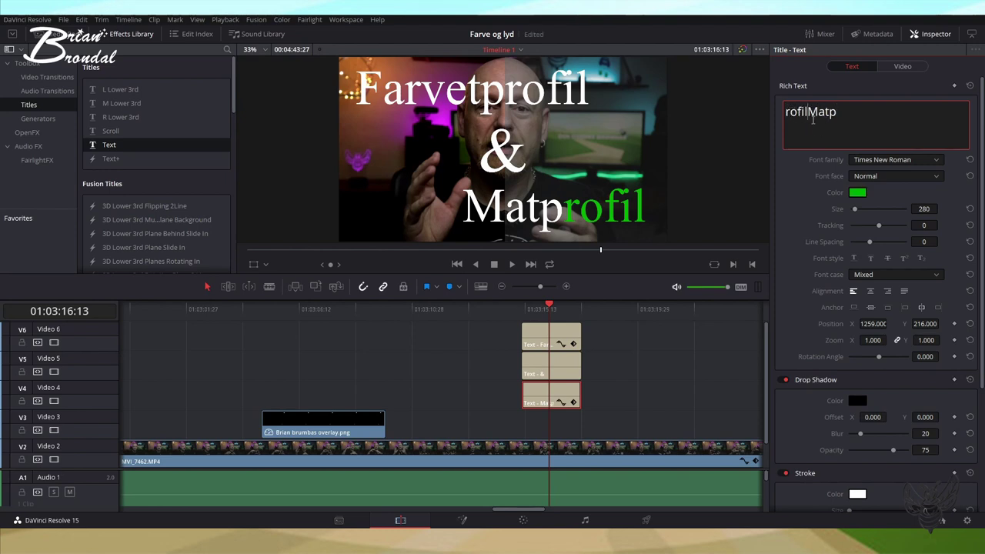
key("ctrl+z")
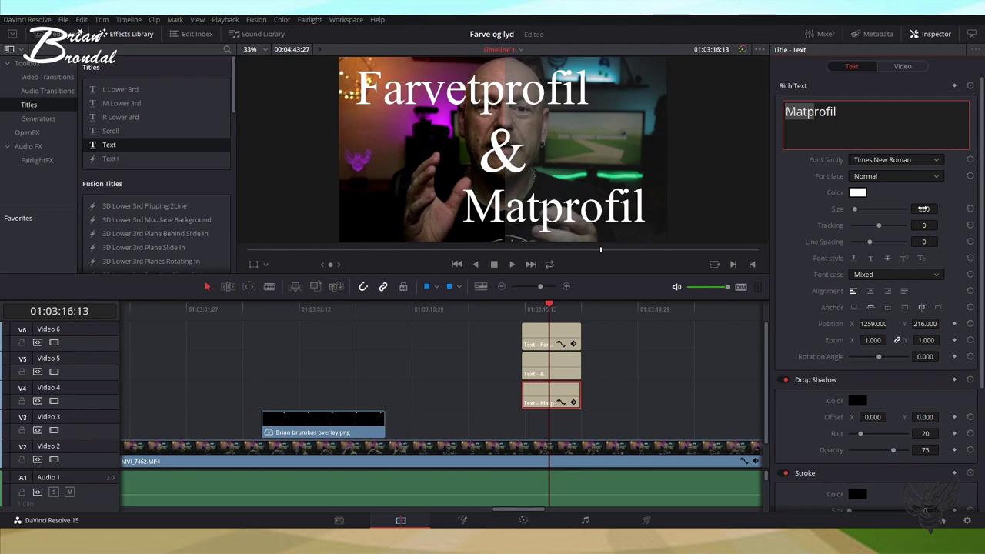
scroll(855, 208, "down", 5)
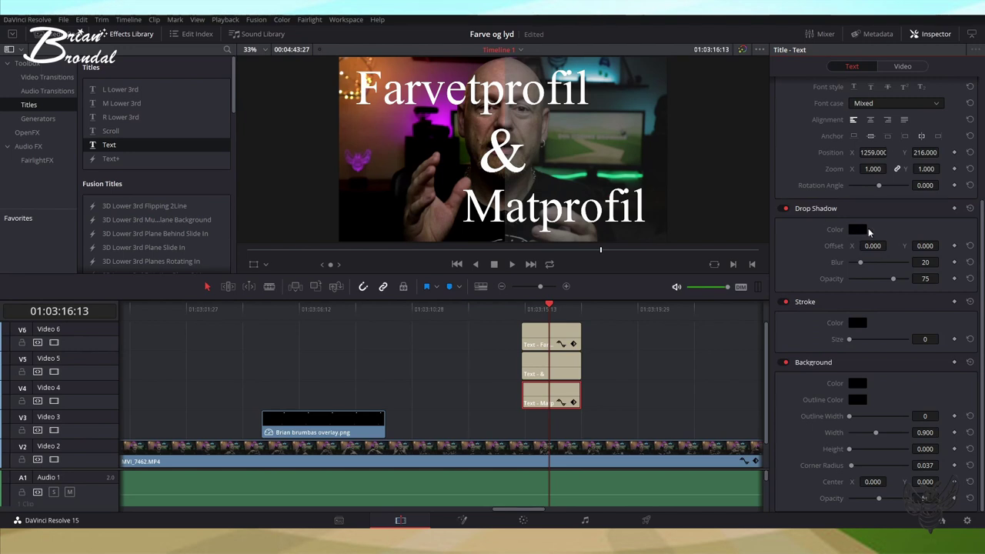
Step: Give all three titles a drop shadow with offset 29/-21, blur 88 and opacity 60
left_click_drag(872, 245, 878, 245)
left_click_drag(625, 322, 505, 408)
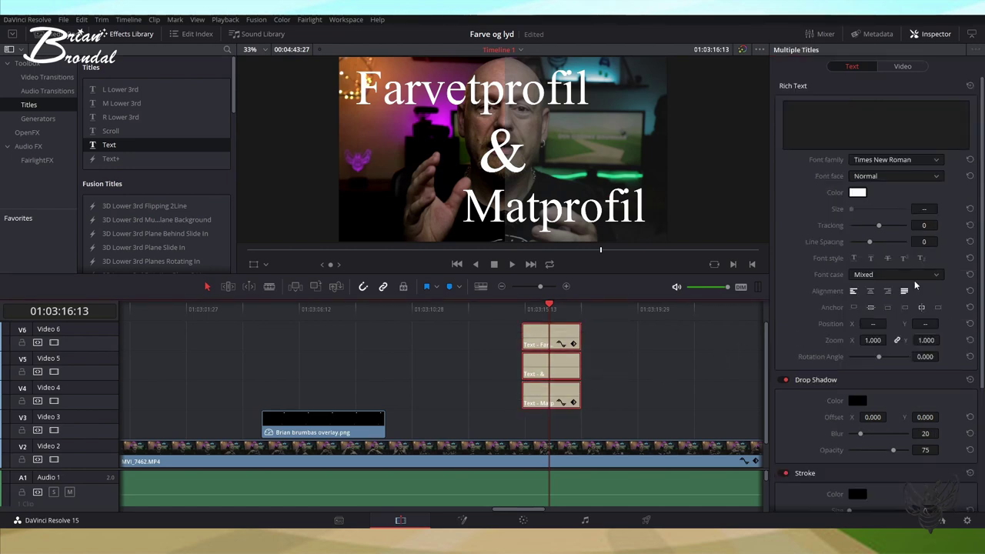
scroll(898, 274, "down", 3)
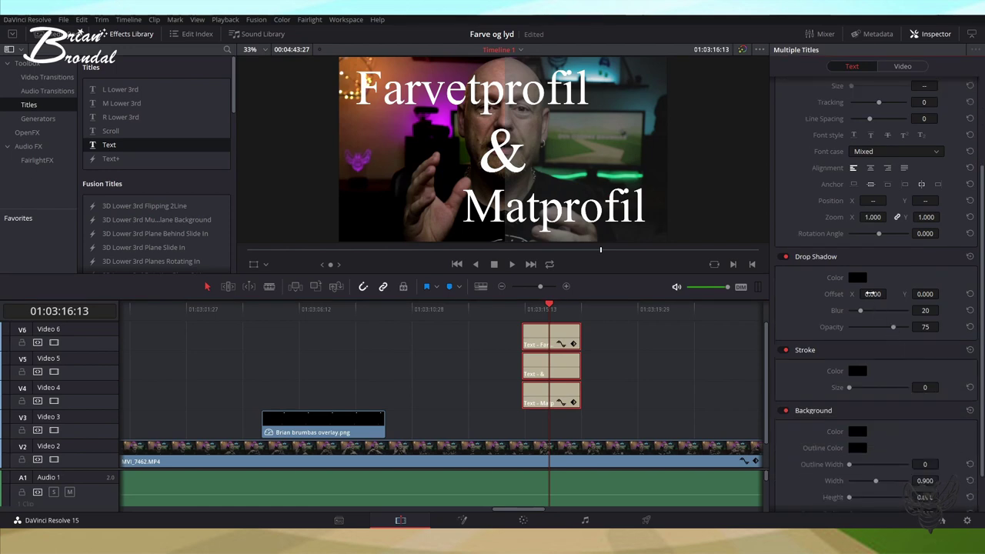
left_click_drag(871, 294, 942, 294)
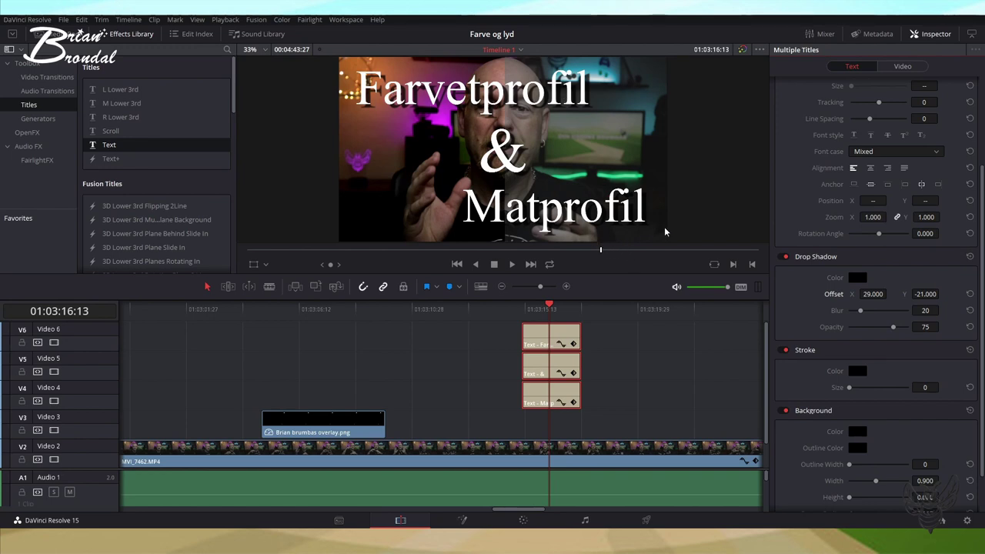
left_click_drag(897, 329, 876, 329)
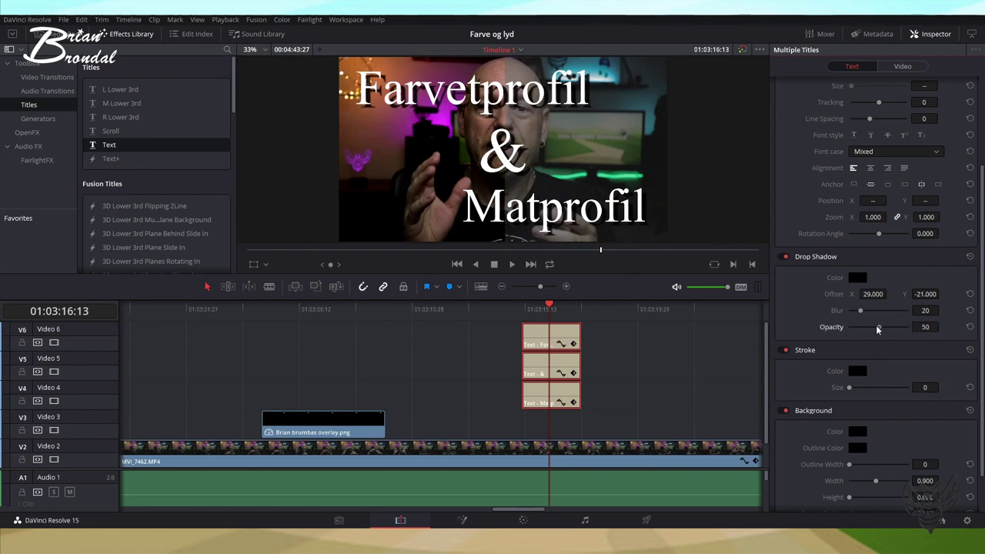
mouse_move(876, 330)
left_mouse_down()
mouse_move(903, 330)
mouse_move(843, 314)
mouse_move(919, 306)
mouse_move(907, 306)
left_mouse_up()
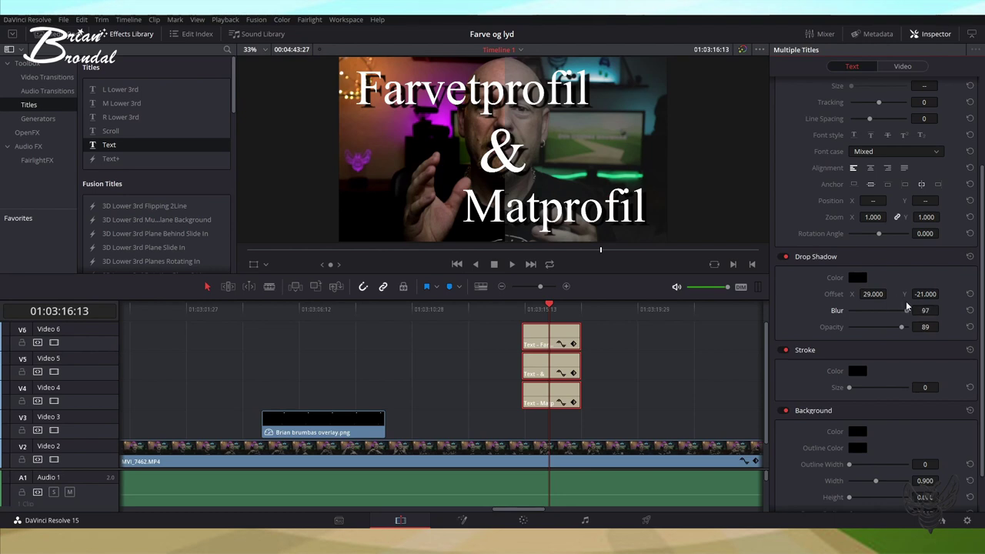
mouse_move(902, 327)
left_mouse_down()
mouse_move(872, 335)
mouse_move(884, 329)
mouse_move(872, 310)
mouse_move(902, 311)
left_mouse_up()
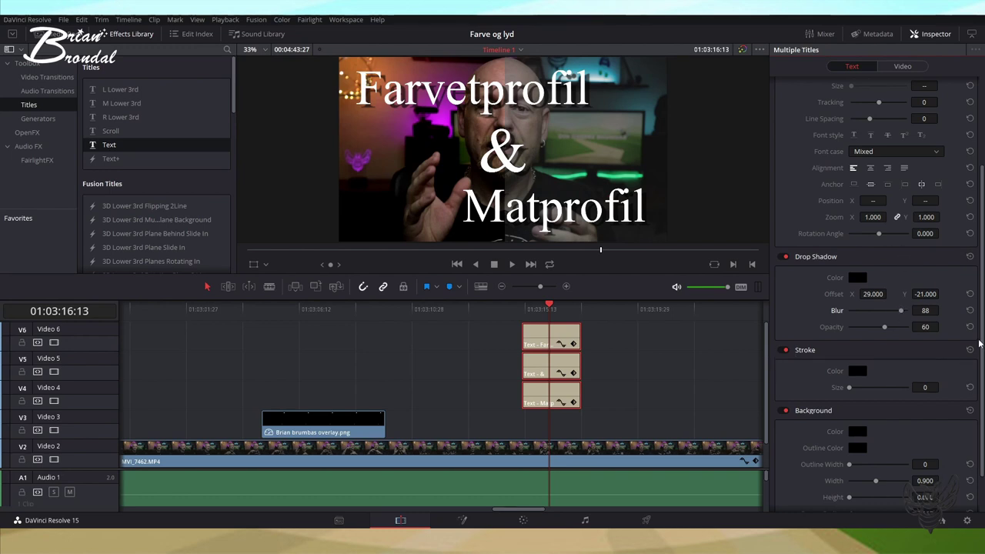
scroll(980, 343, "up", 3)
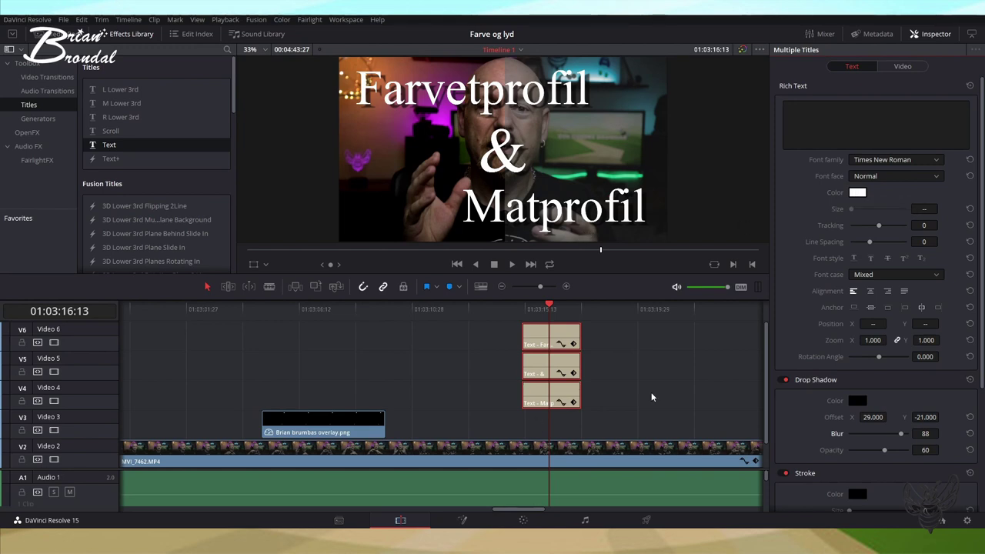
left_click(570, 339)
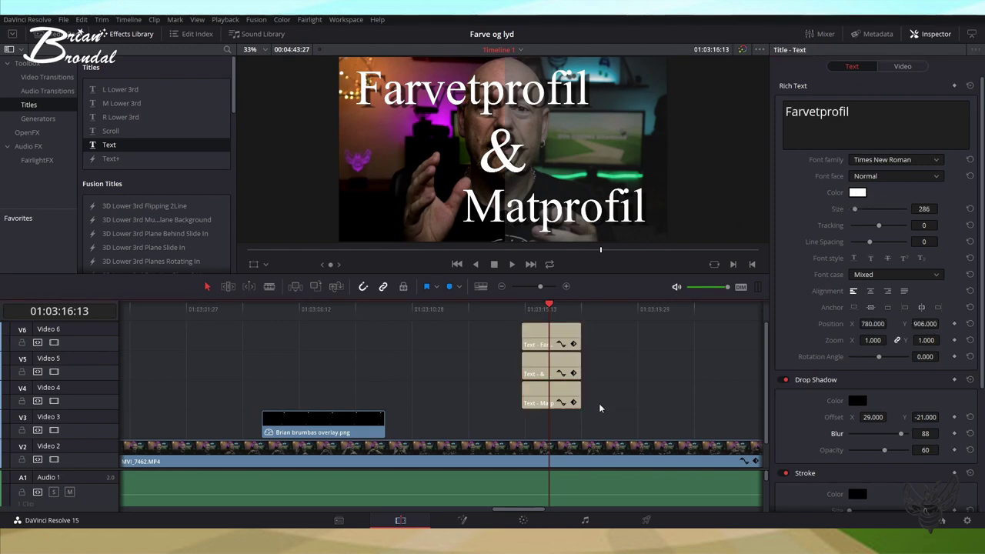
Step: Colour the Farvetprofil text bright blue (#068bff) in the Select Color dialog
left_click(858, 193)
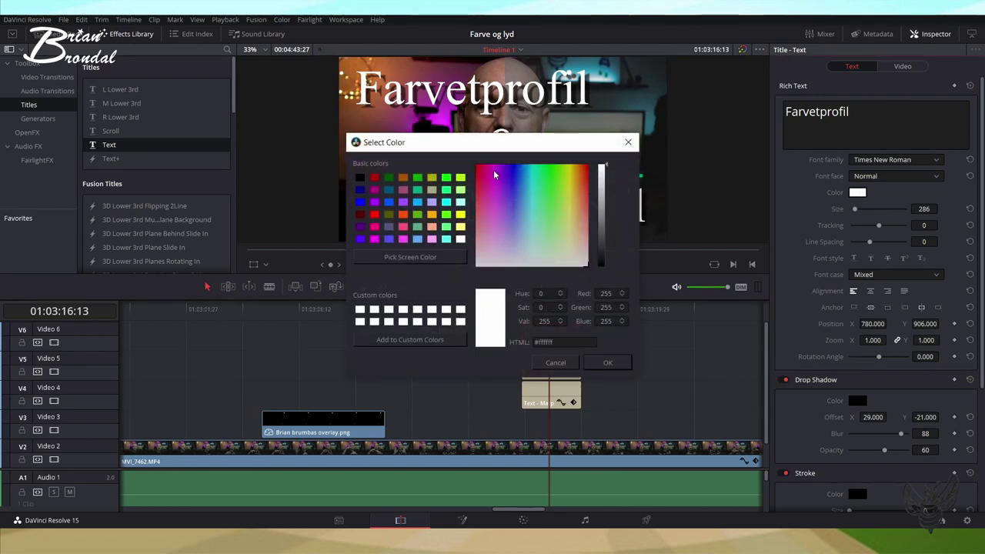
left_click(495, 175)
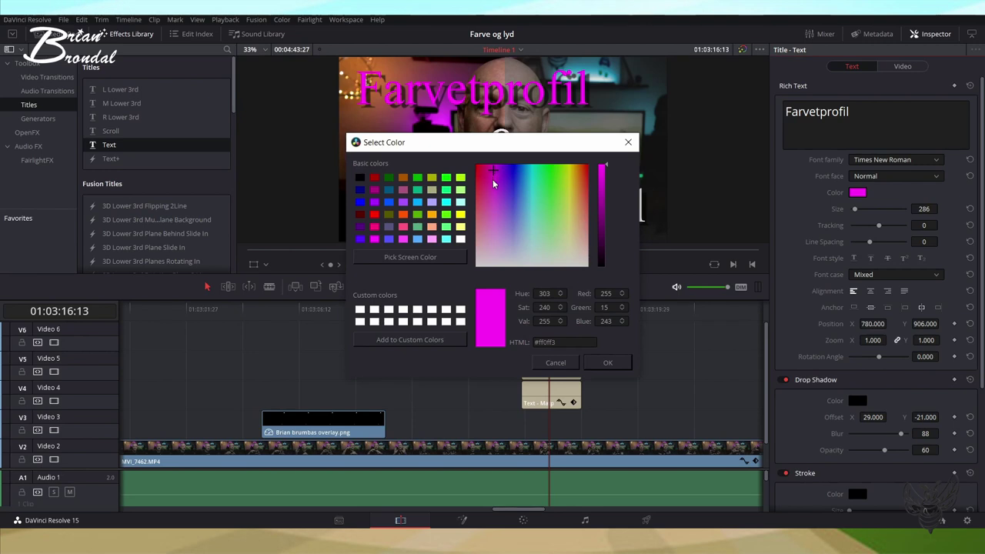
mouse_move(493, 172)
left_mouse_down()
mouse_move(478, 172)
mouse_move(525, 171)
left_mouse_up()
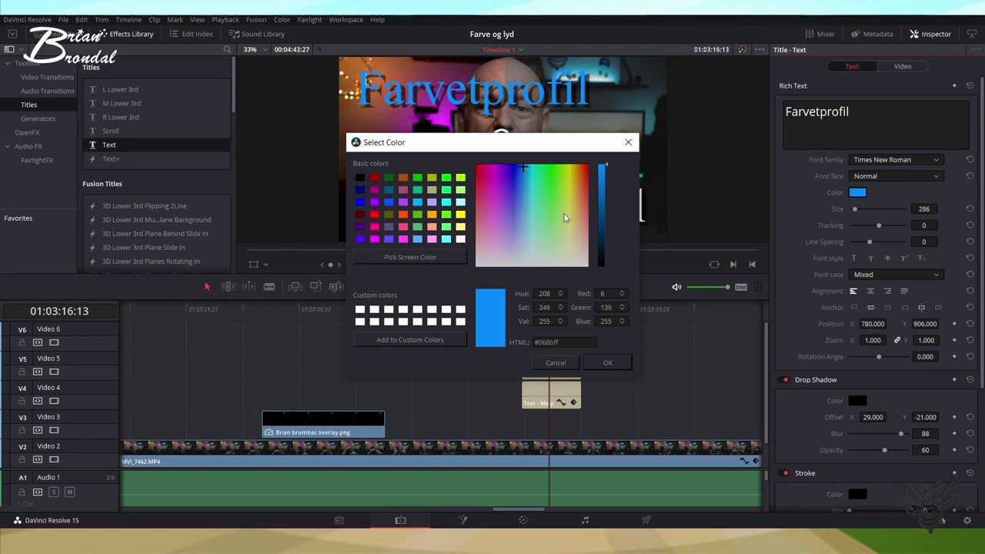
left_click(608, 363)
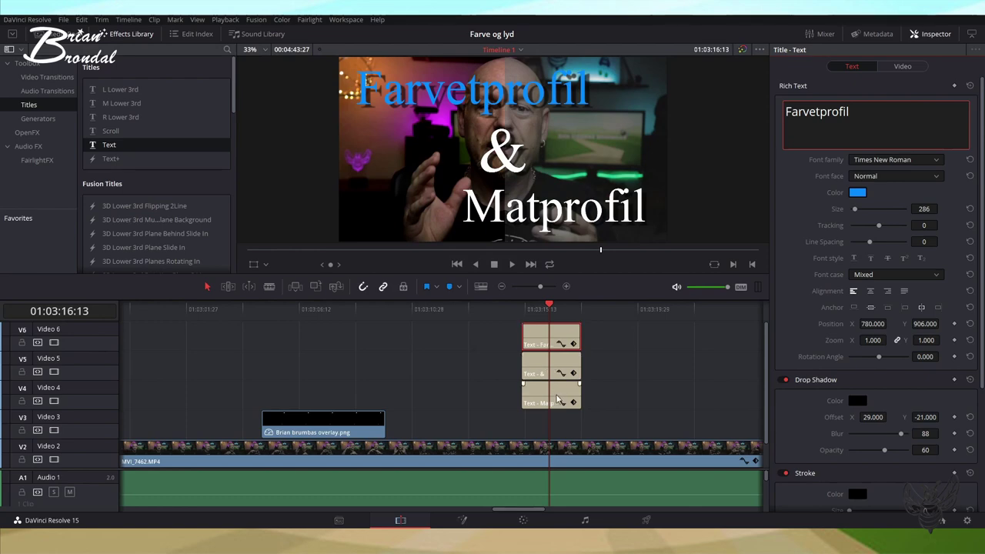
Step: Select the Matprofil clip and colour its text magenta (#f706ff)
left_click(558, 400)
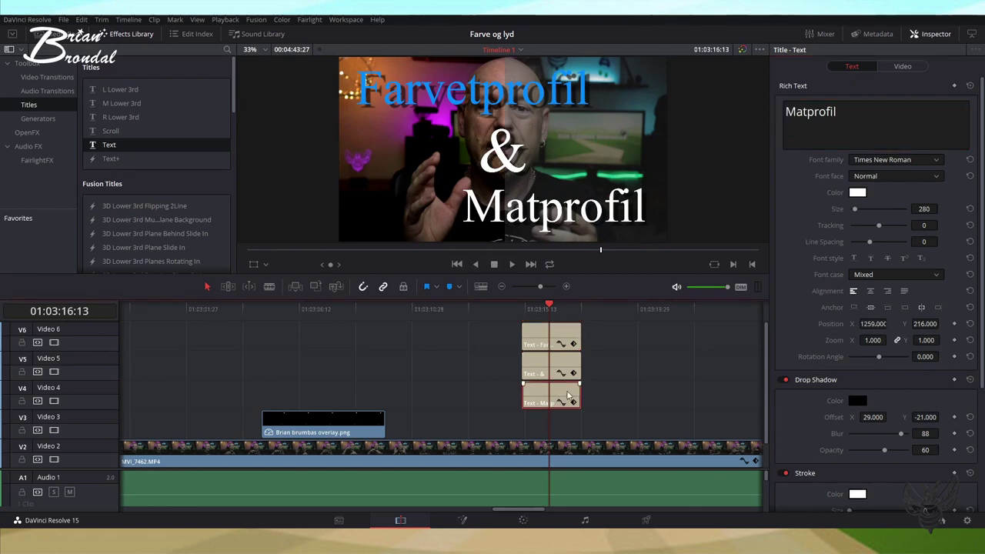
left_click(859, 193)
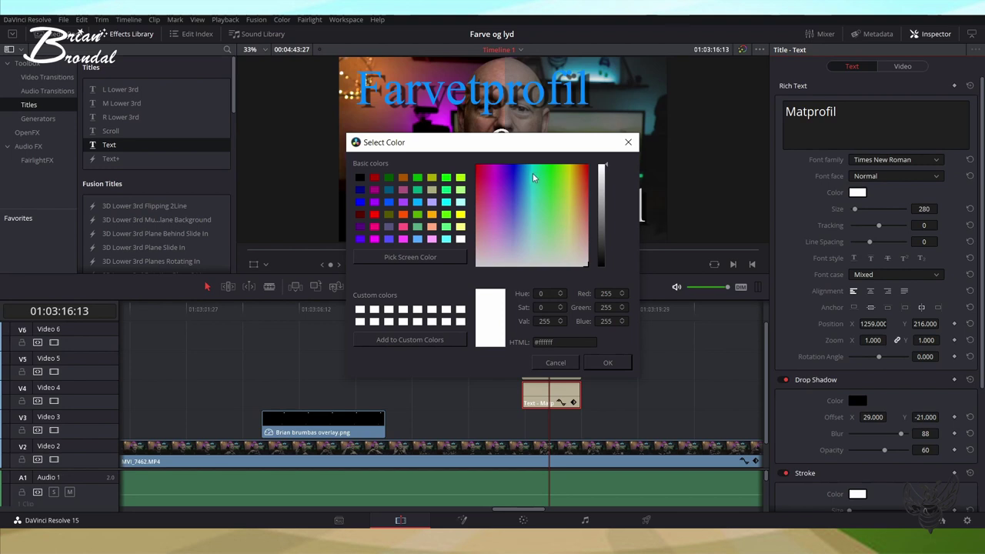
left_click(497, 167)
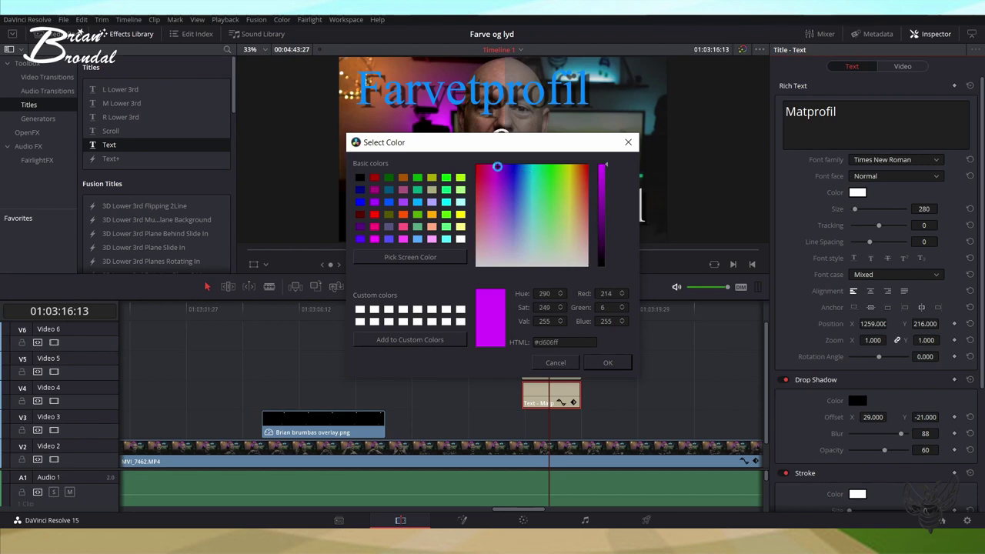
left_click(496, 168)
left_click(496, 166)
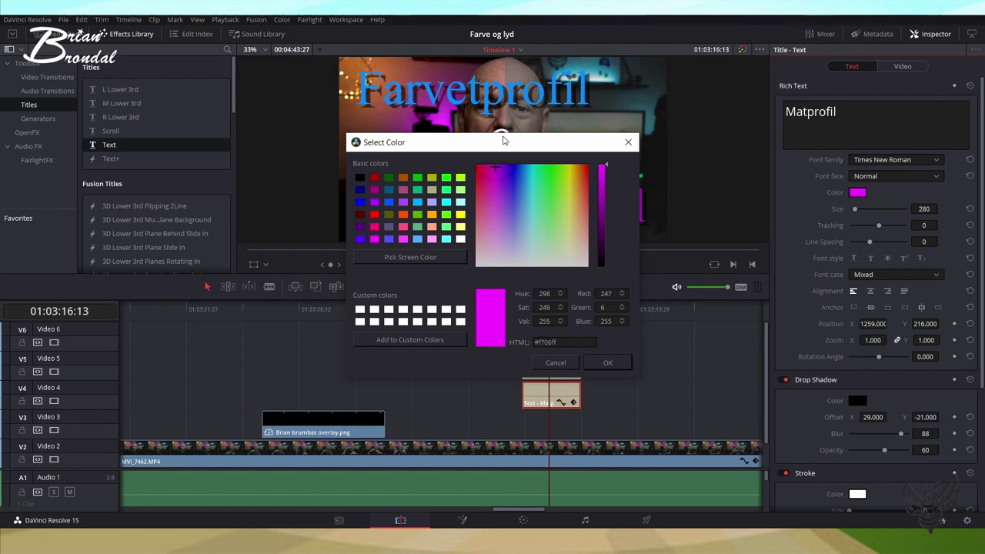
left_click_drag(504, 140, 292, 209)
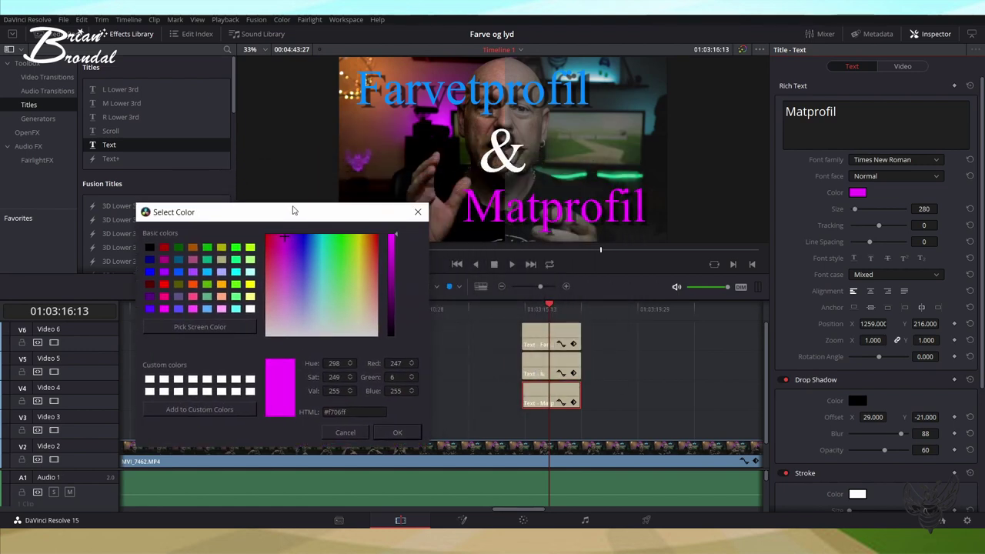
left_click_drag(292, 209, 405, 130)
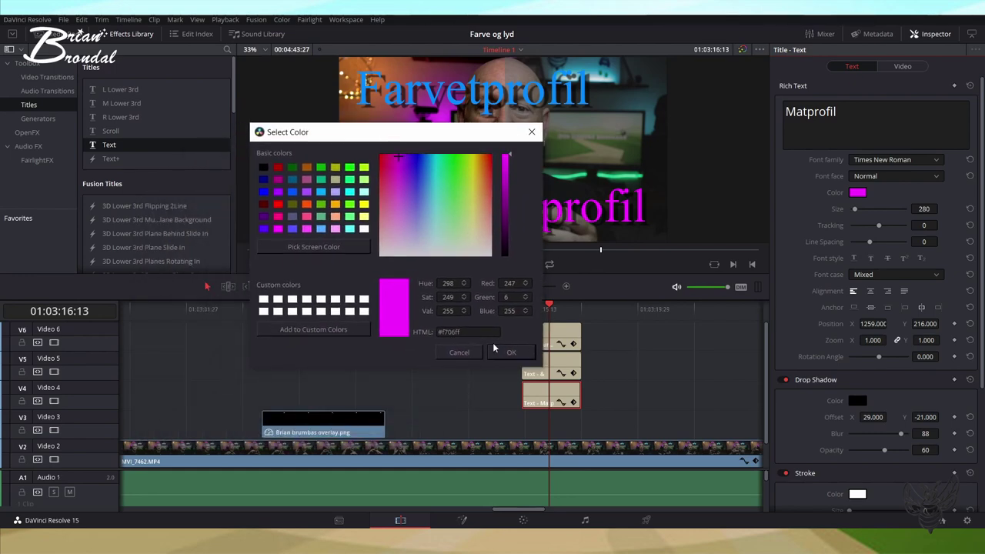
left_click(503, 352)
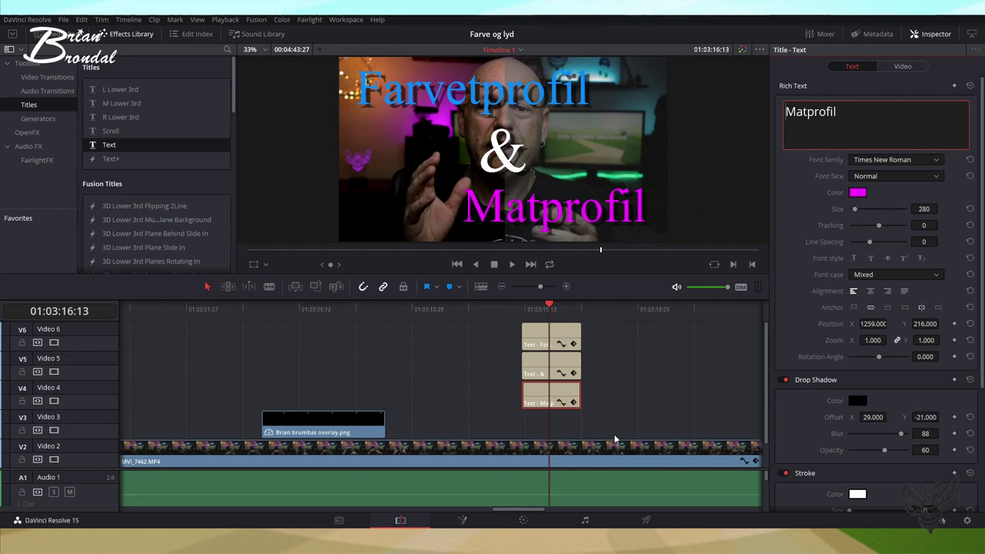
Step: Check the overlay PNG on the Color page, then slide the V3 overlay clip right beneath the titles
left_click(524, 521)
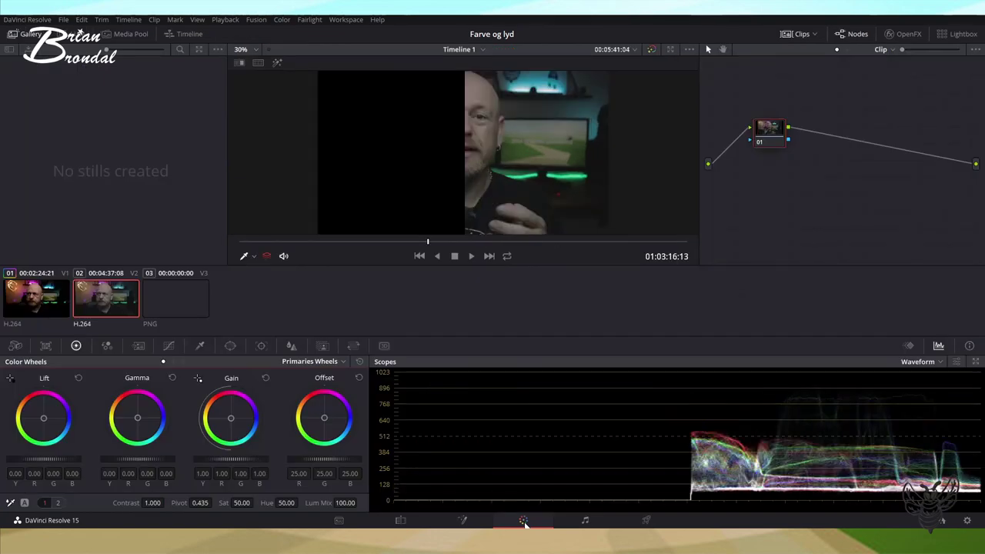
left_click(175, 298)
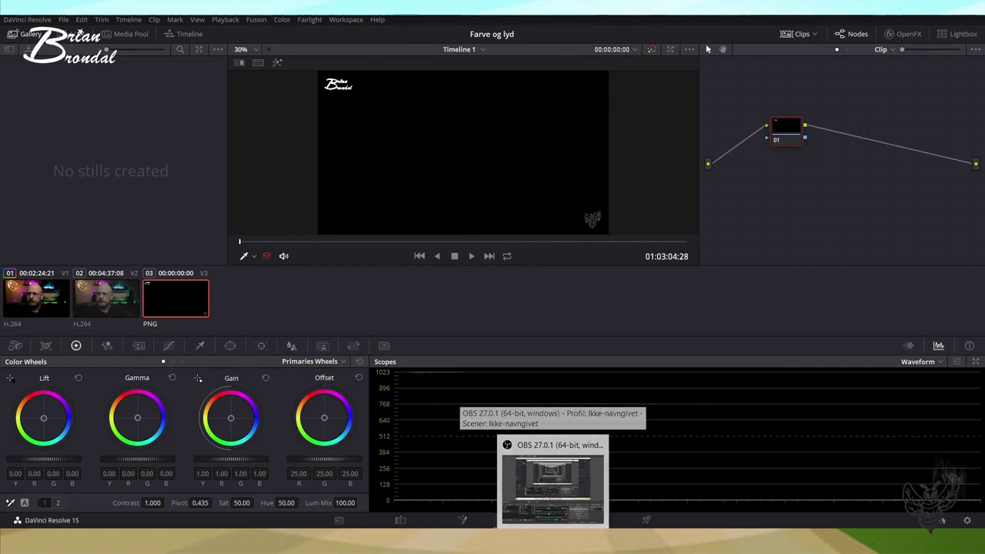
left_click(400, 522)
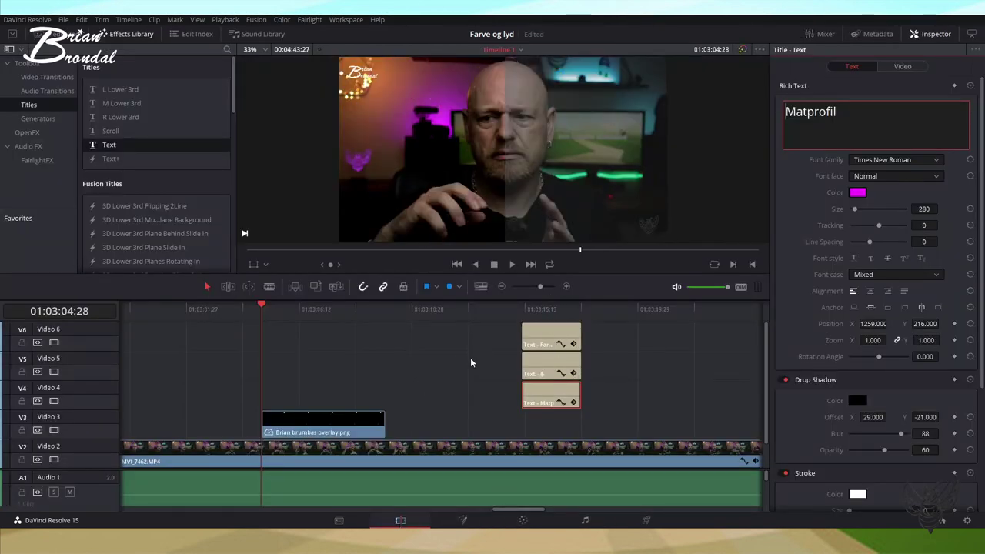
left_click(544, 308)
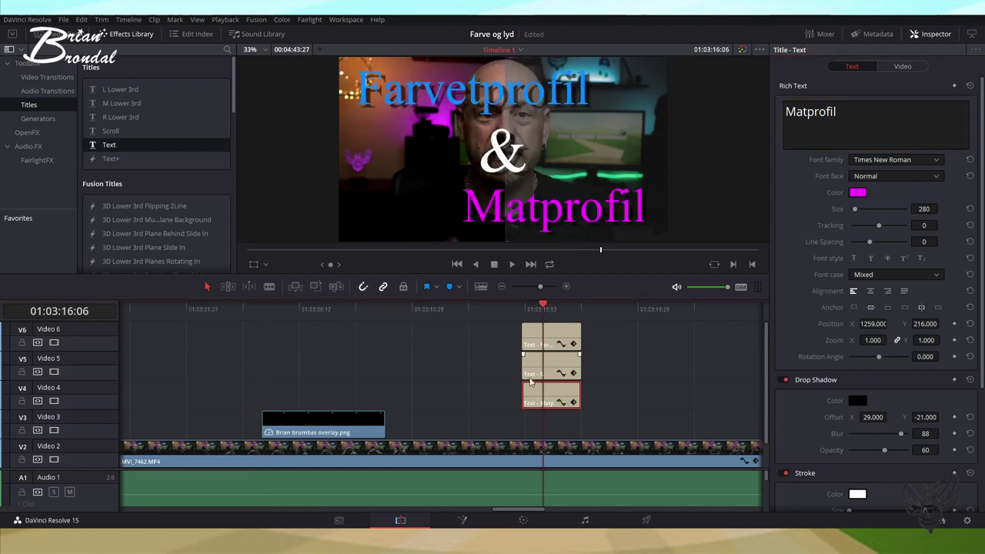
left_click_drag(544, 311, 551, 303)
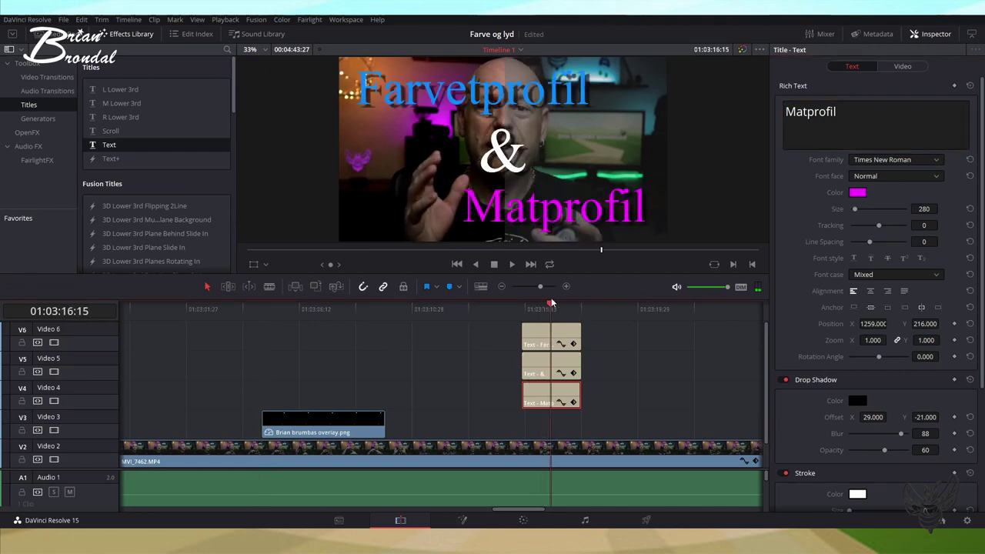
left_click_drag(325, 420, 551, 421)
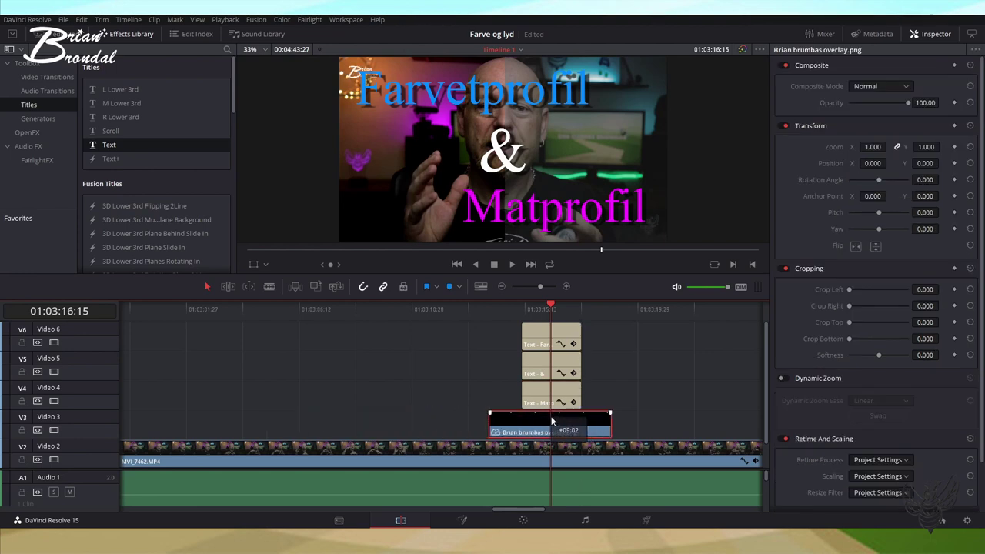
left_click_drag(552, 421, 551, 421)
left_click(523, 521)
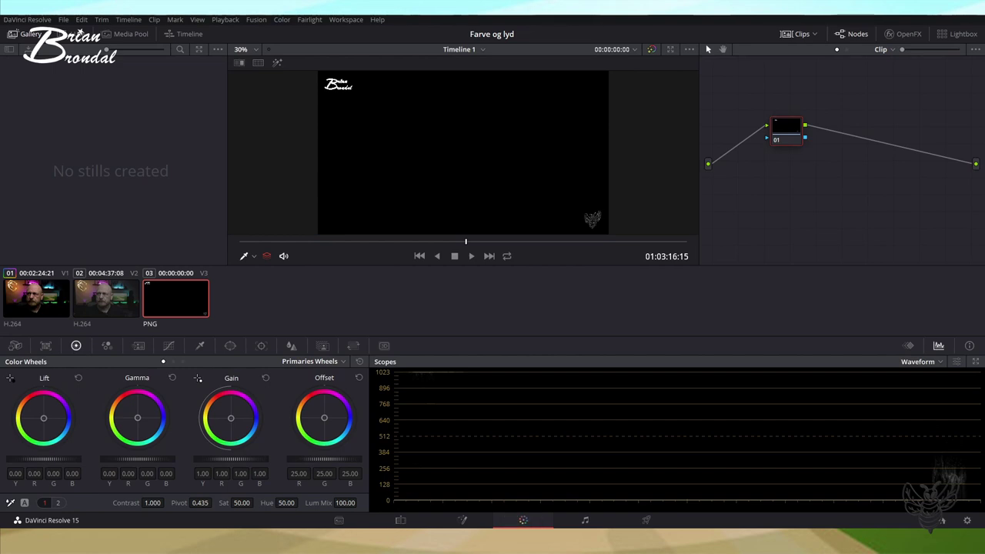
right_click(468, 144)
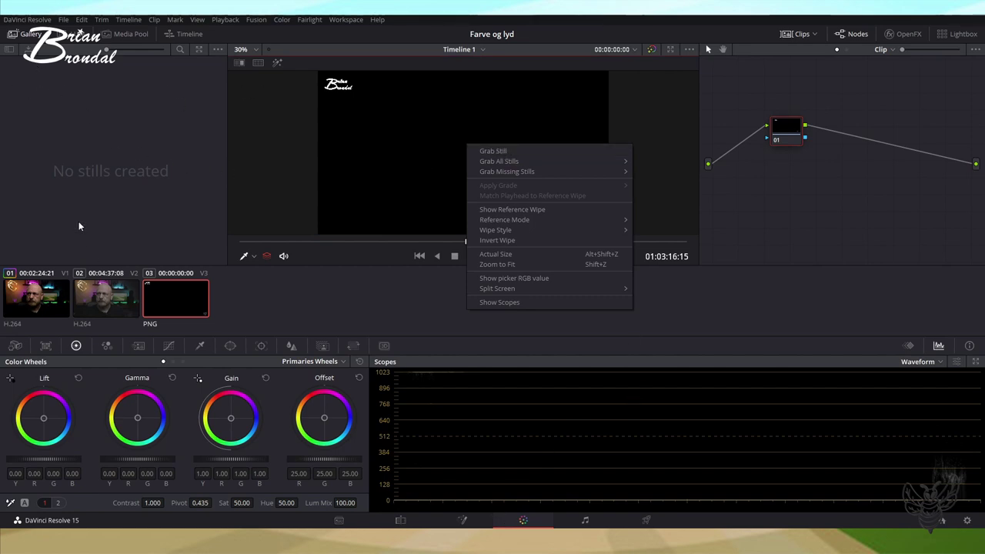
left_click(101, 308)
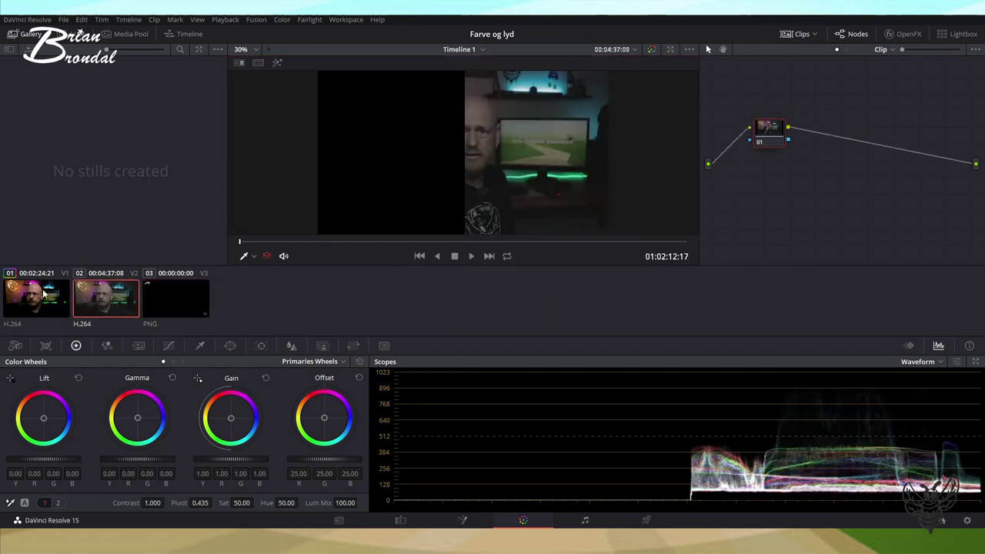
left_click(44, 294)
left_click(107, 300)
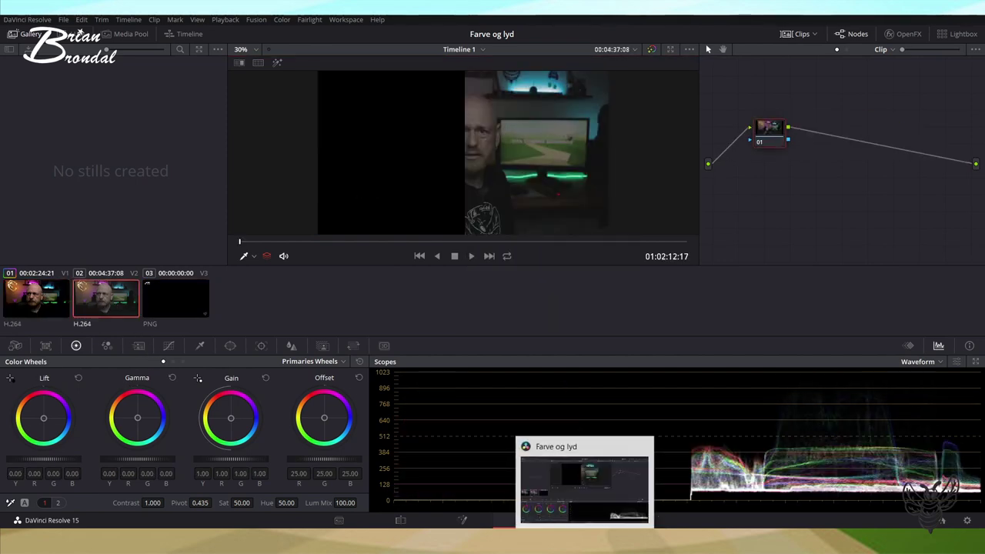
left_click(401, 521)
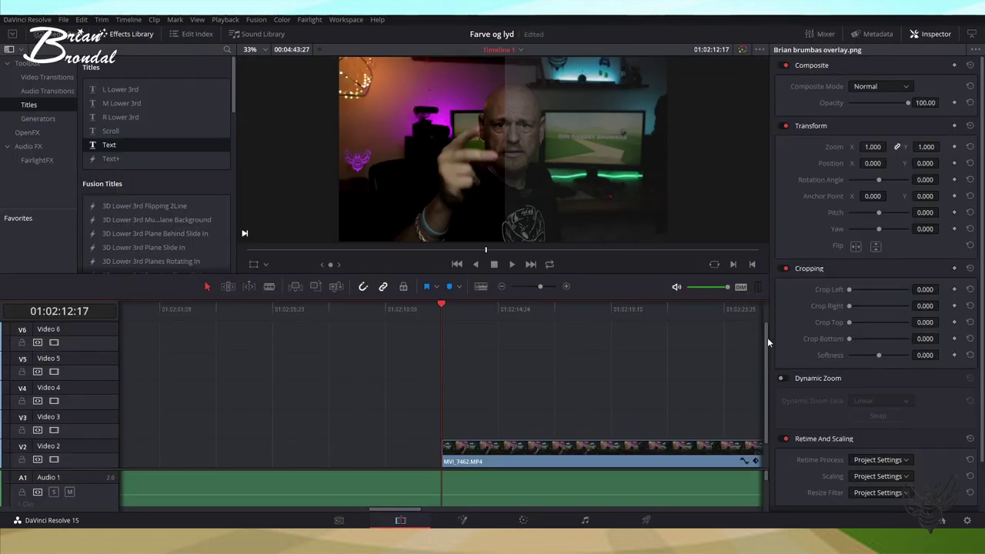
left_click_drag(540, 285, 528, 287)
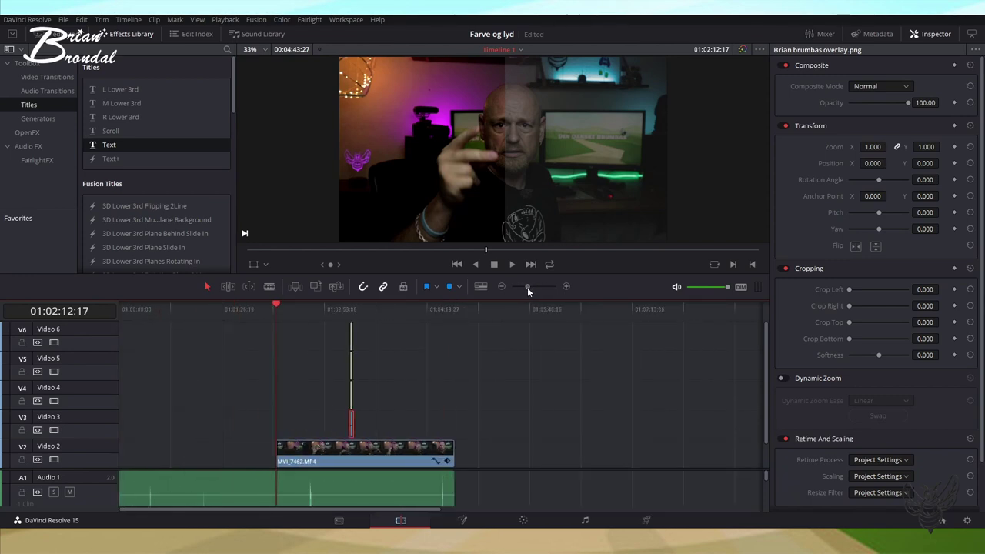
left_click(352, 314)
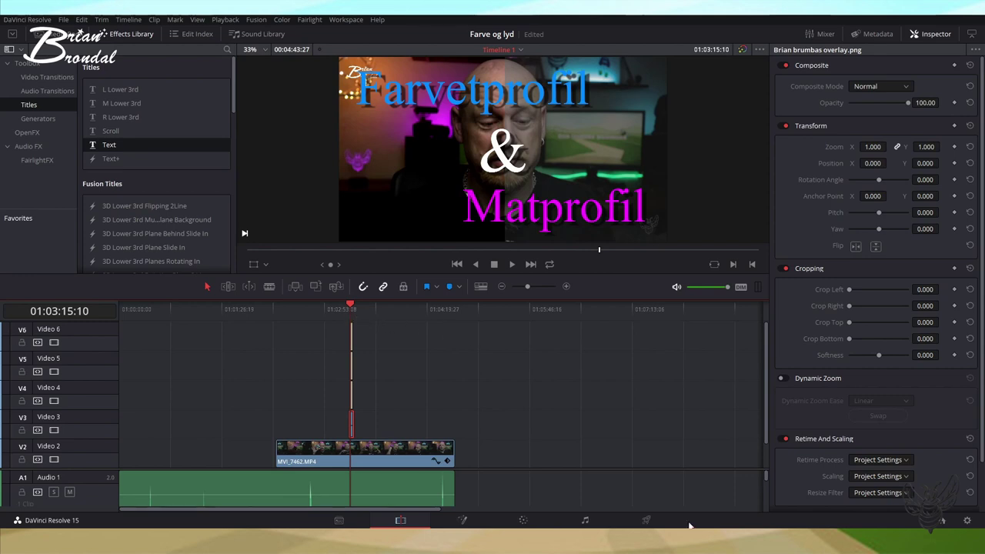
left_click(523, 522)
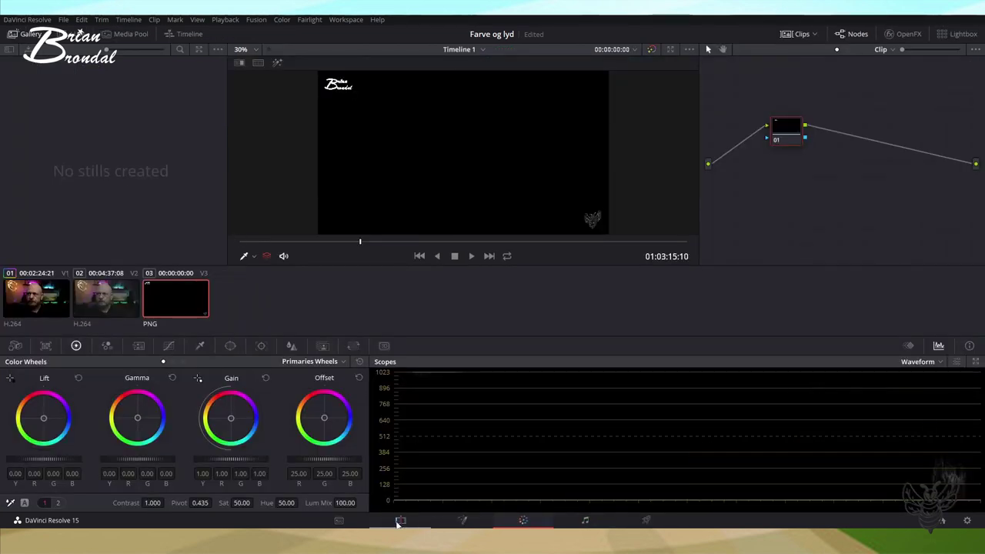
Step: Toggle the highlight view off and step through clips 02, 01, then back to 03
left_click(266, 256)
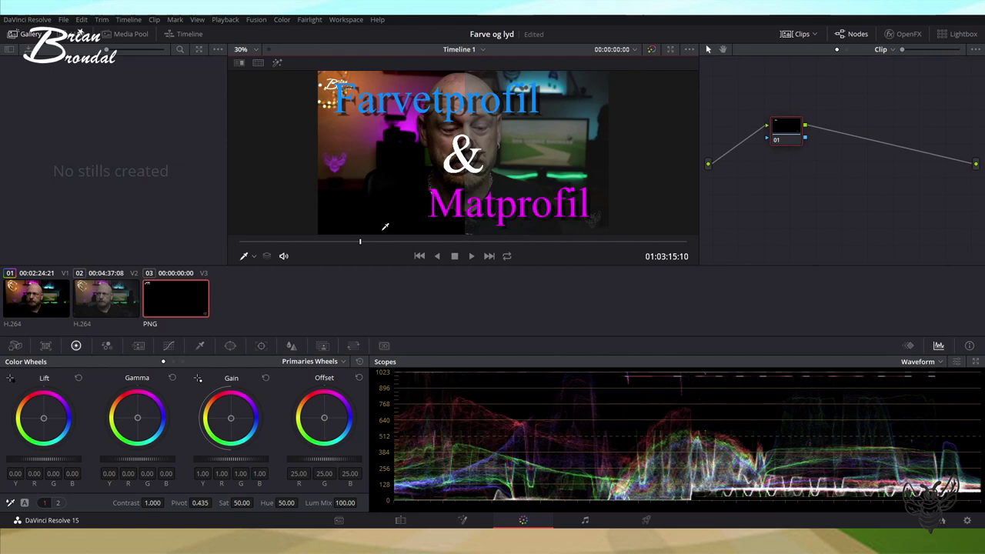
left_click(265, 257)
left_click(103, 299)
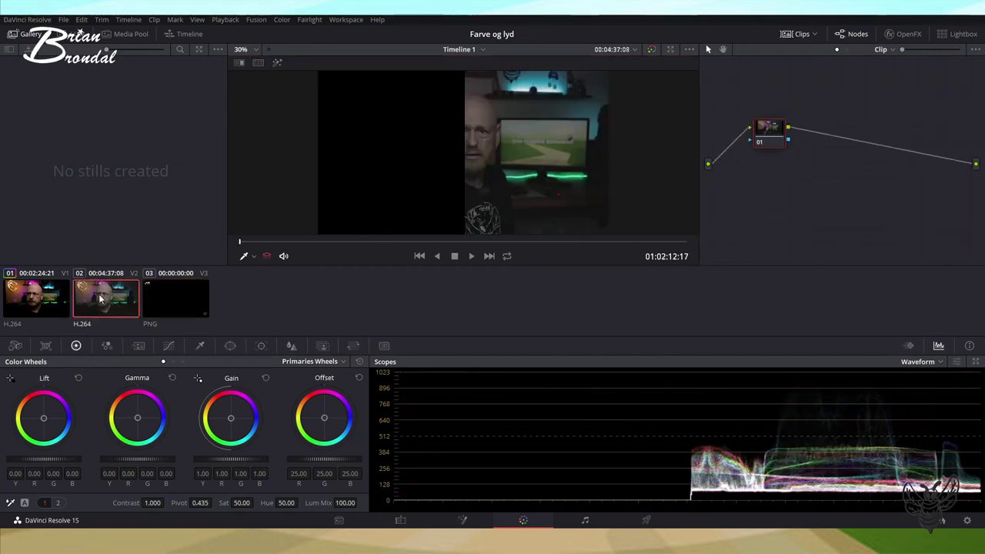
left_click(31, 311)
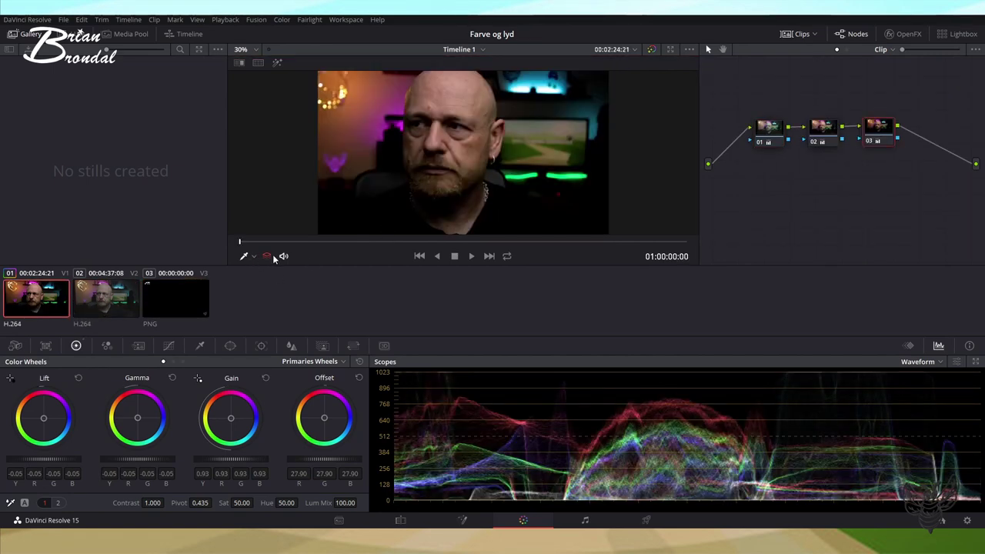
left_click(267, 256)
left_click(170, 298)
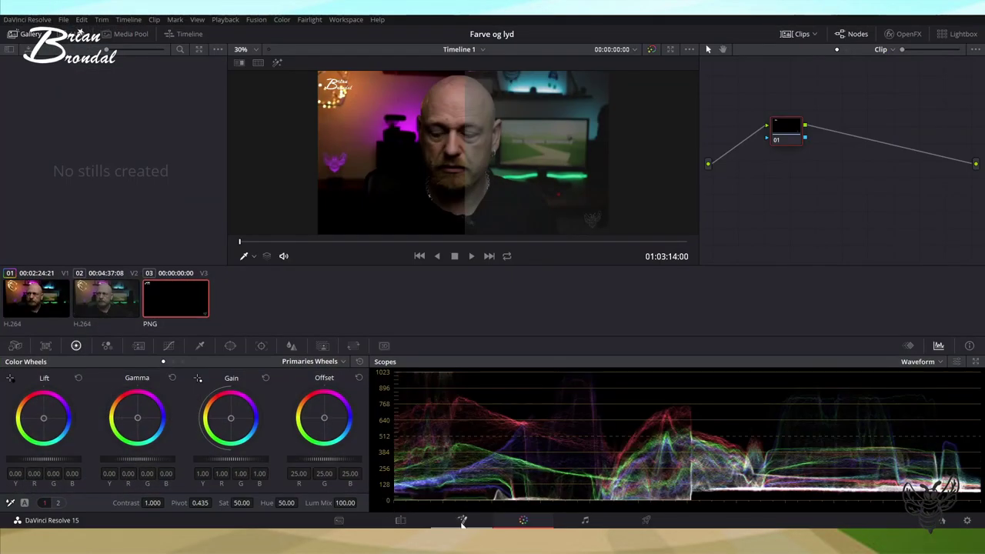
Step: On the Edit page, move the playhead to the title frame at 01:03:15:10, then return to Color
left_click(401, 520)
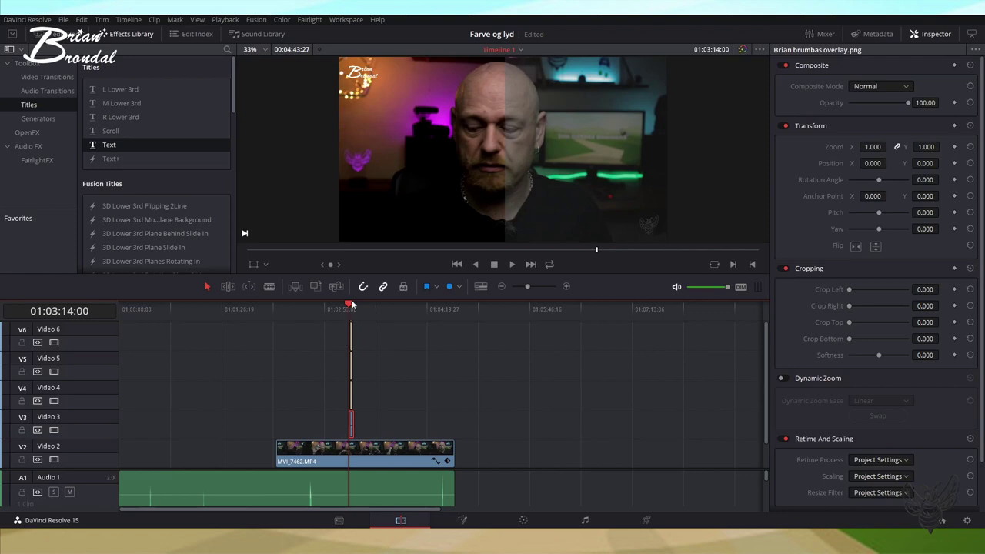
left_click_drag(351, 308, 352, 308)
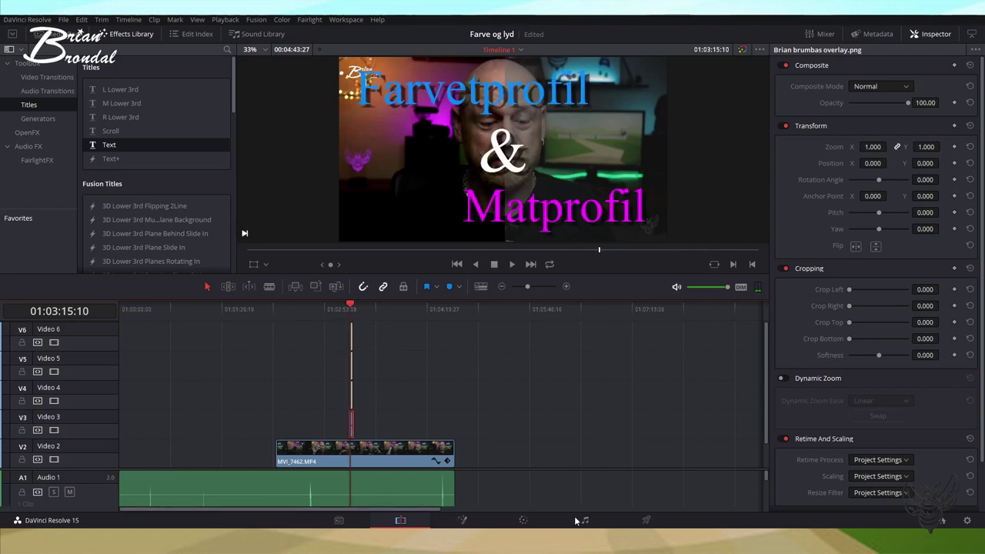
left_click(523, 520)
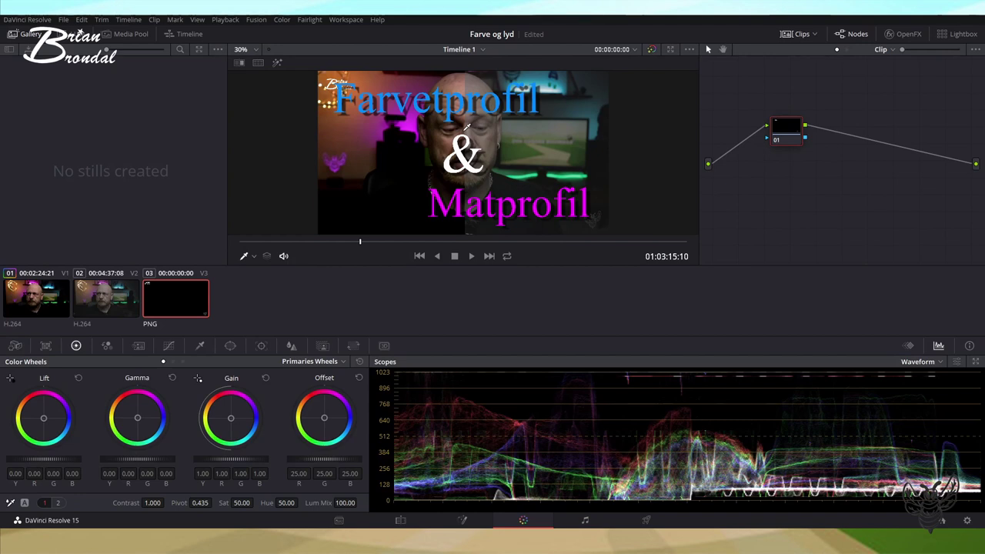
right_click(465, 133)
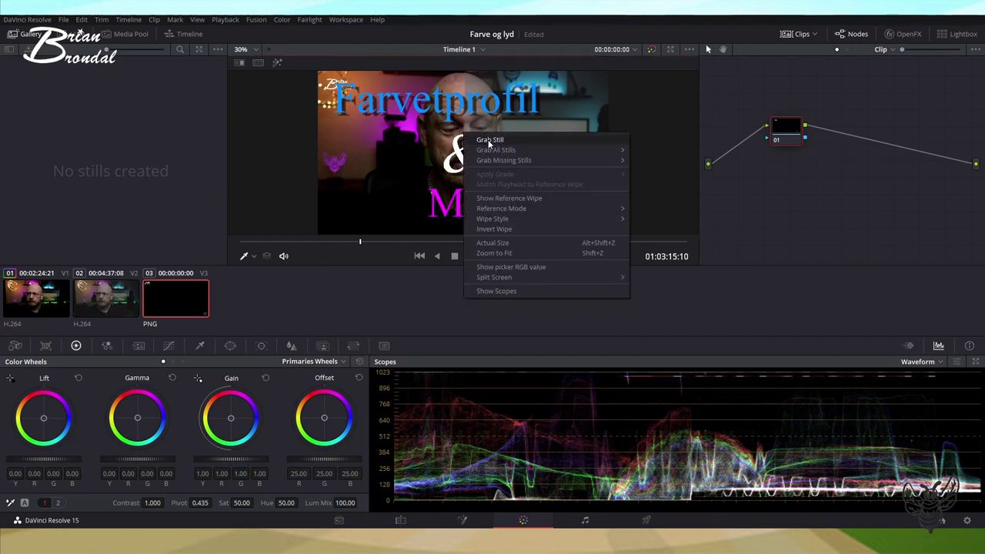
Step: Grab the current frame as a gallery still and choose Export from the still's menu
left_click(491, 141)
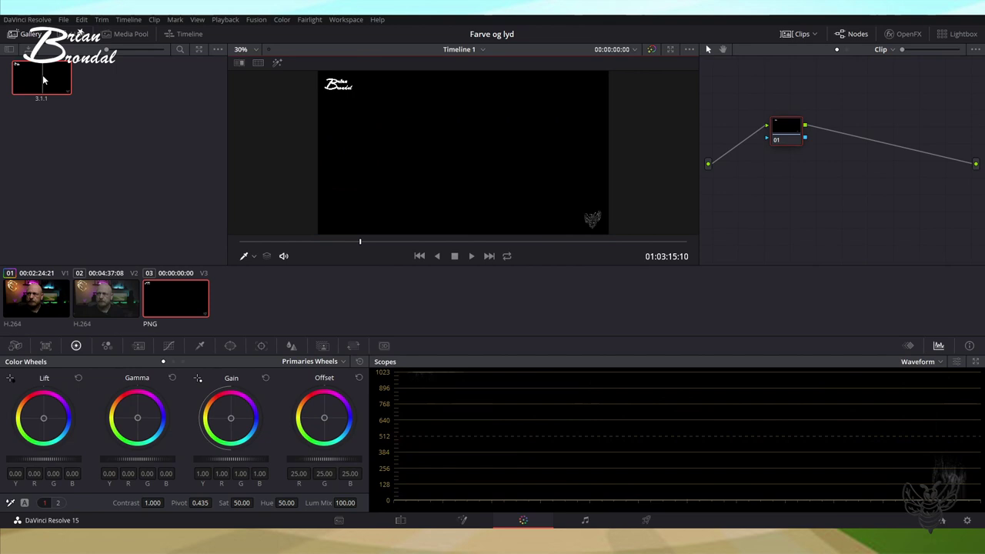
right_click(43, 78)
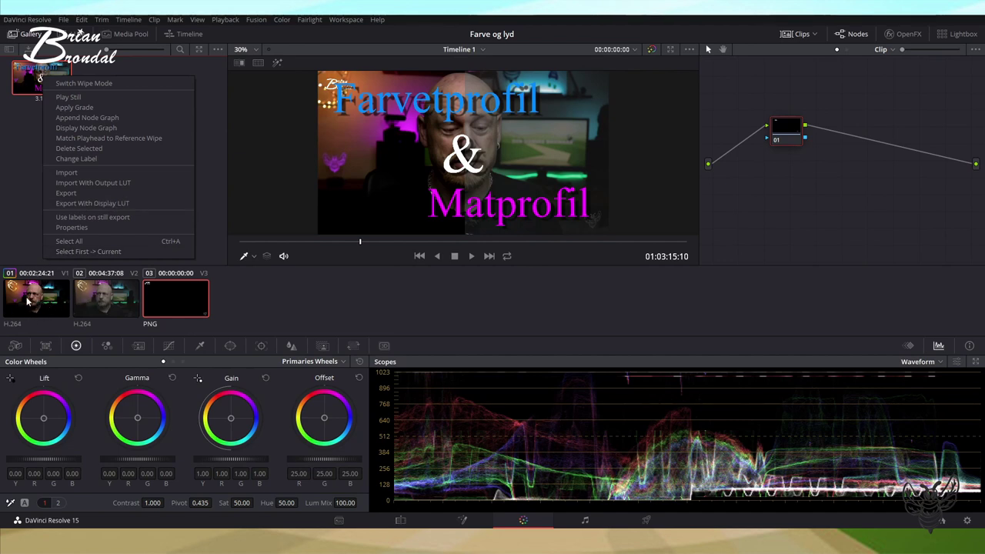
left_click(81, 203)
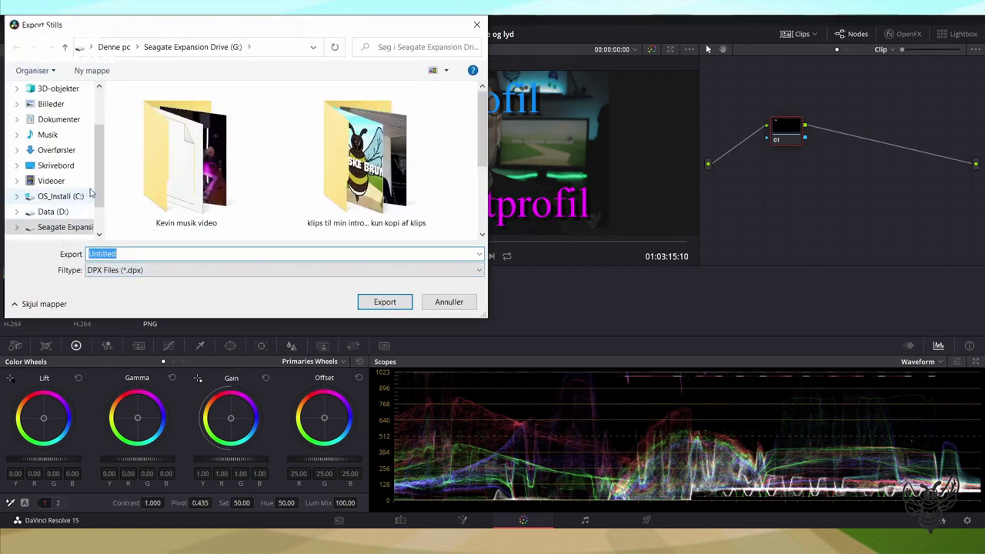
Step: Set the export file type to JPEG in the Export Stills dialog
left_click_drag(99, 187, 99, 201)
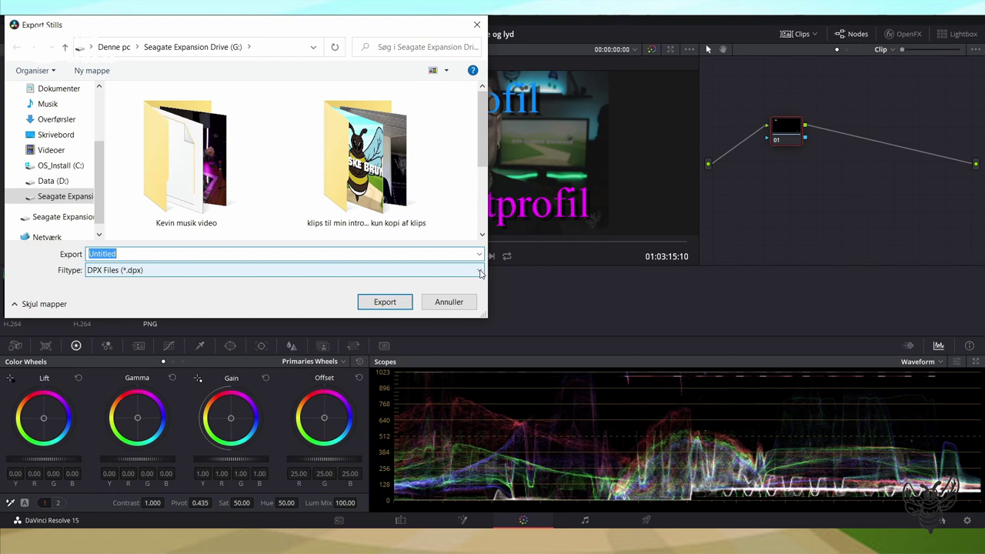
left_click(481, 273)
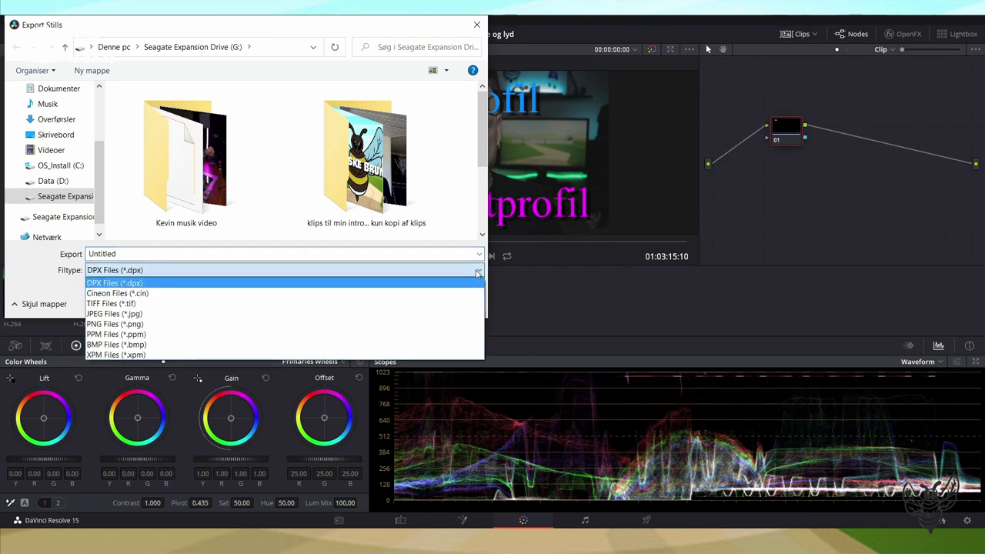
left_click(131, 316)
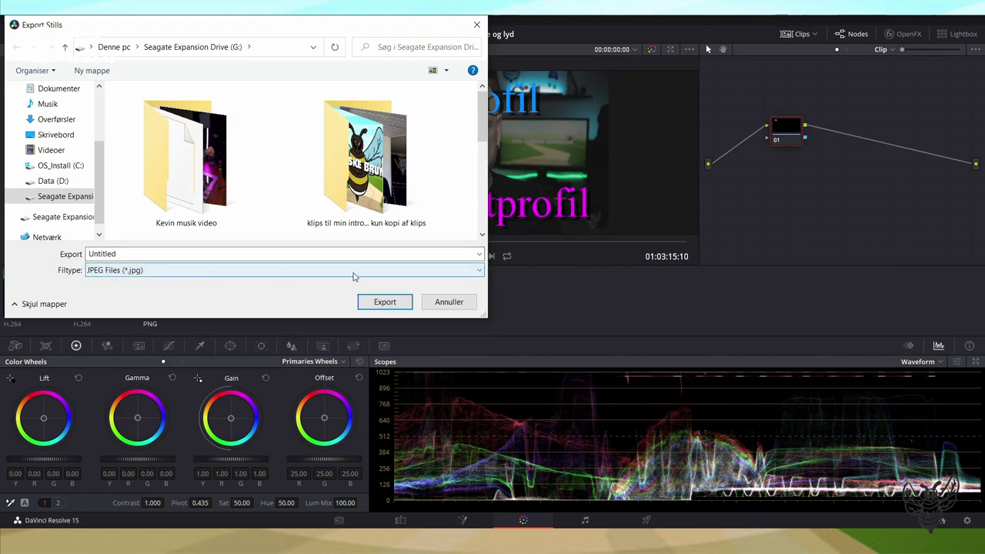
left_click(481, 272)
left_click(312, 284)
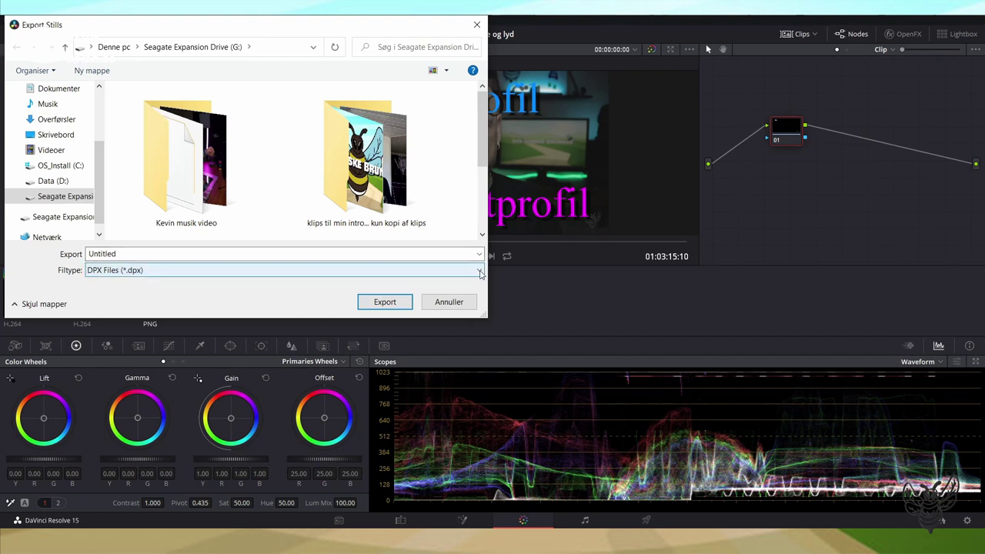
left_click(374, 271)
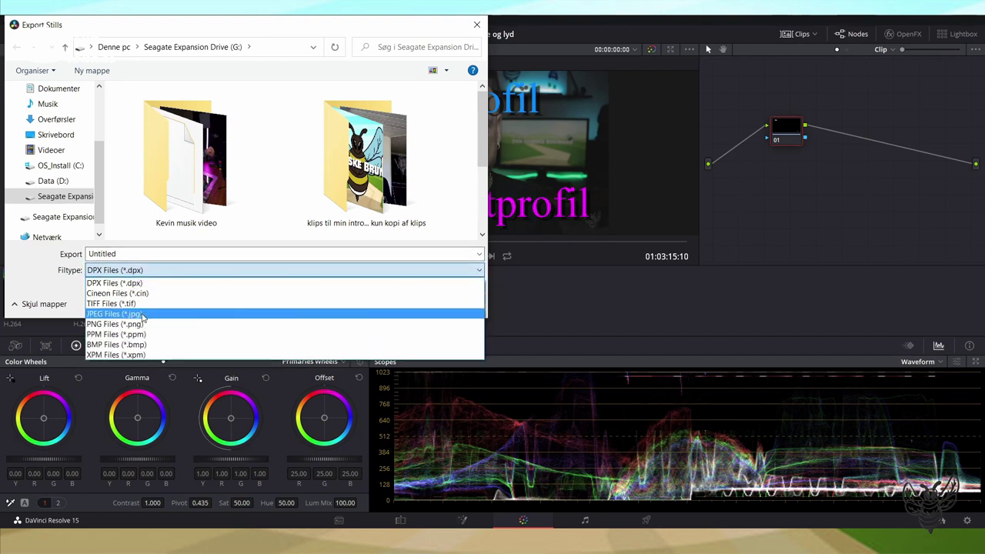
left_click(141, 315)
Step: Name the still 'Farvetprofil og matprofil' and export it
double_click(126, 253)
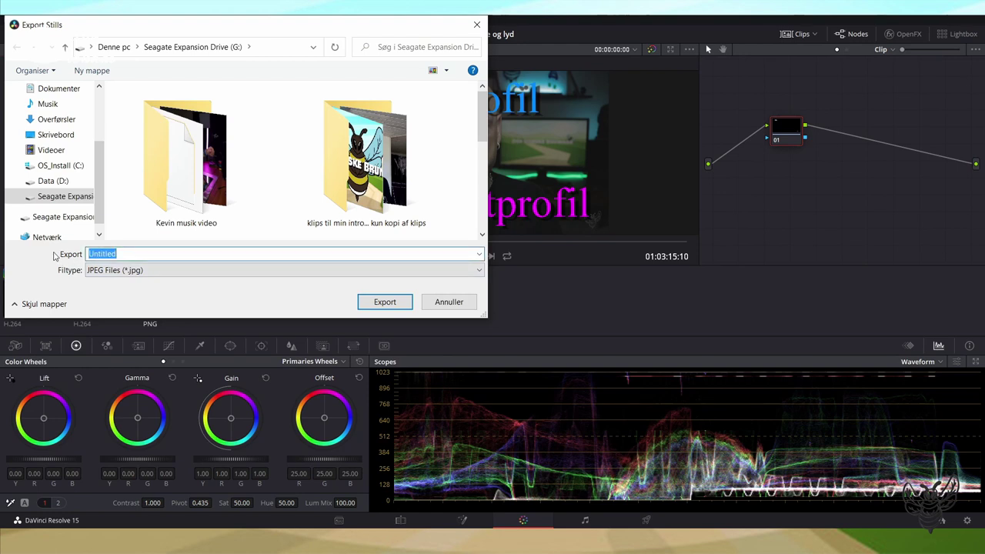
type("Far")
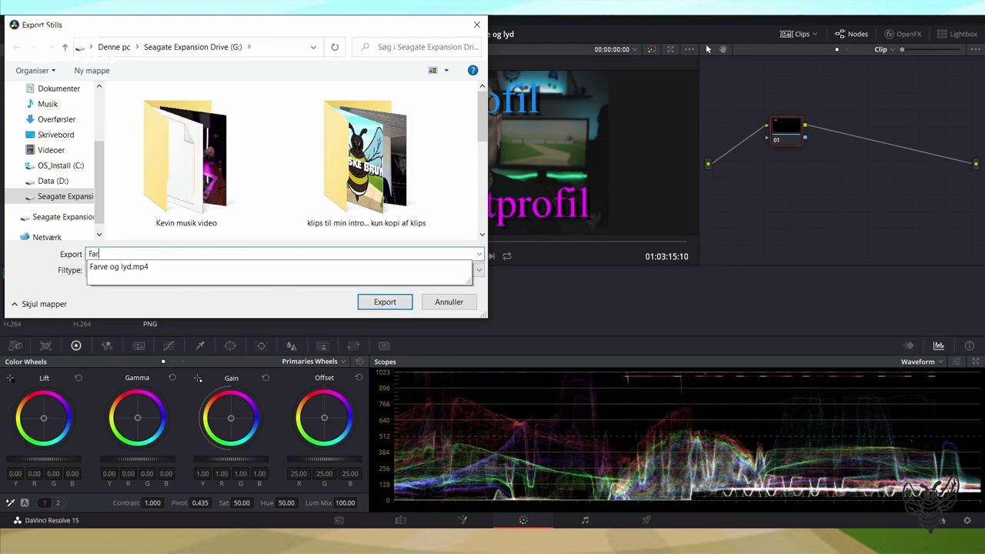
type("vet og matprofil")
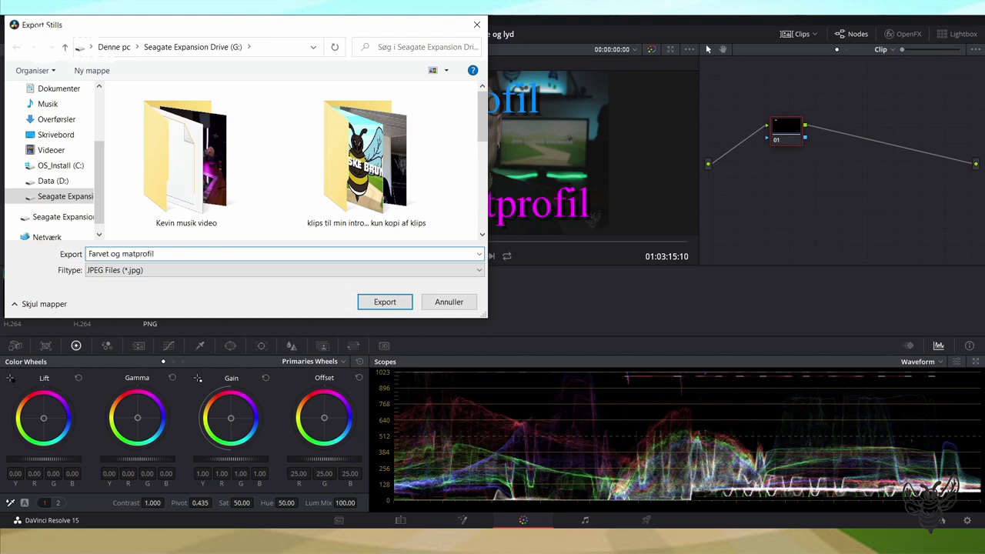
key("ctrl+Left")
key("ctrl+Left")
type("profil")
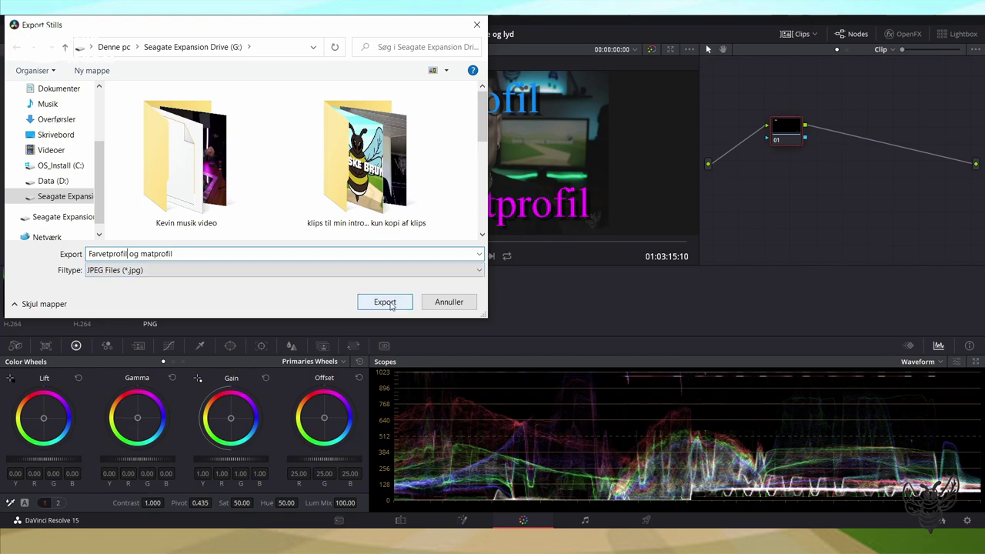
left_click(390, 303)
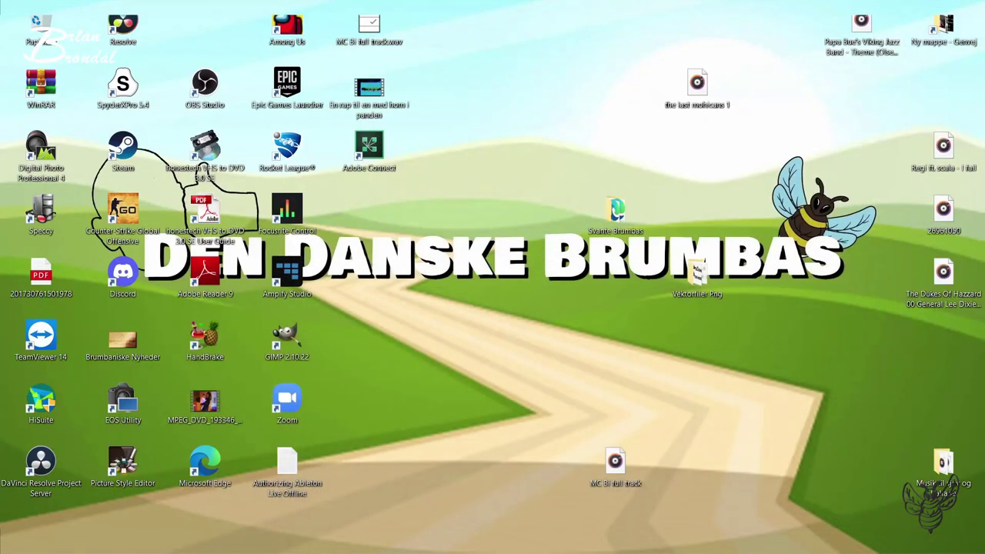
Step: Open the exported JPEG from the Seagate Expansion Drive (G:) in File Explorer
key("super+e")
left_click(186, 336)
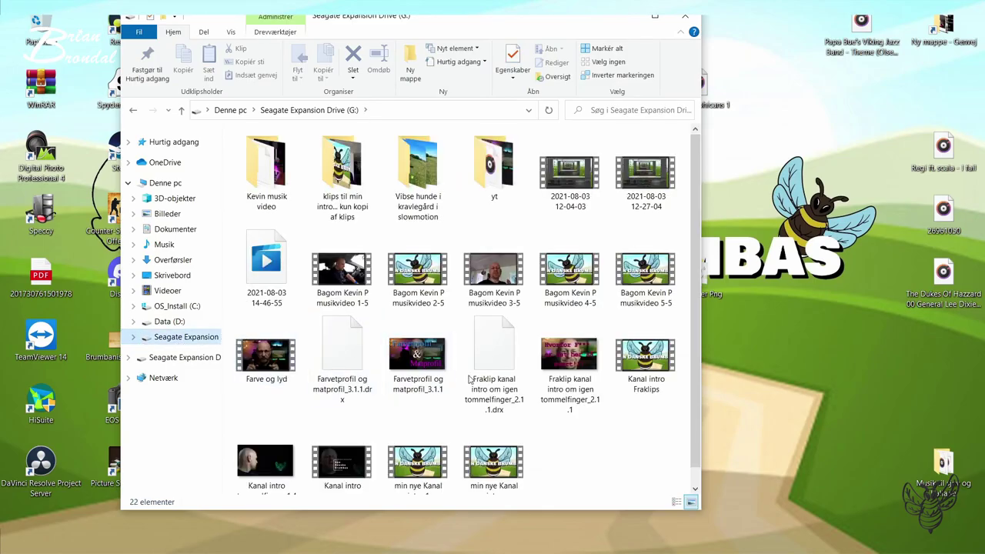
double_click(420, 358)
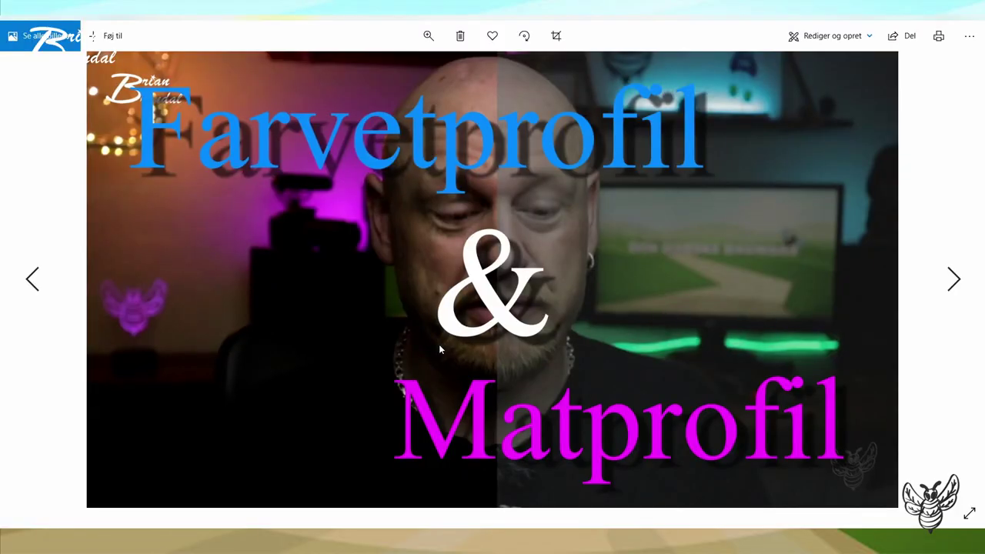